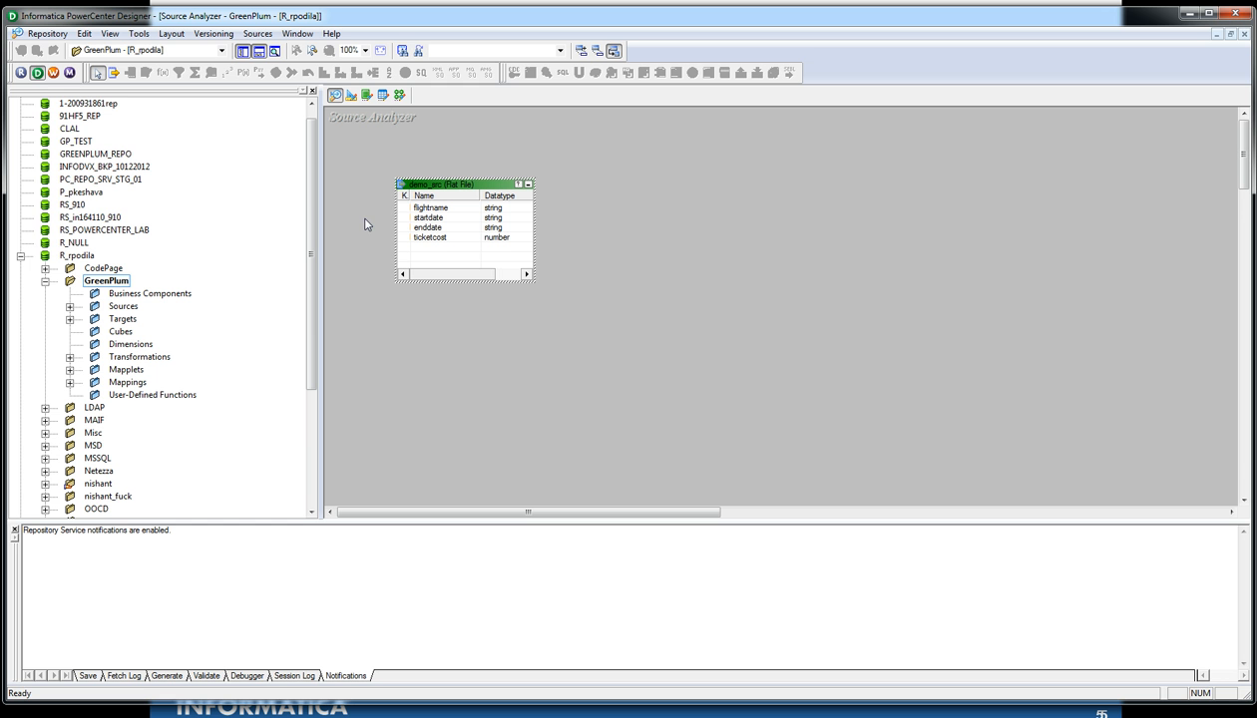
Step: Start a database source-table import, dismiss the empty-selection warning, and open the ODBC data source manager
left_click(257, 33)
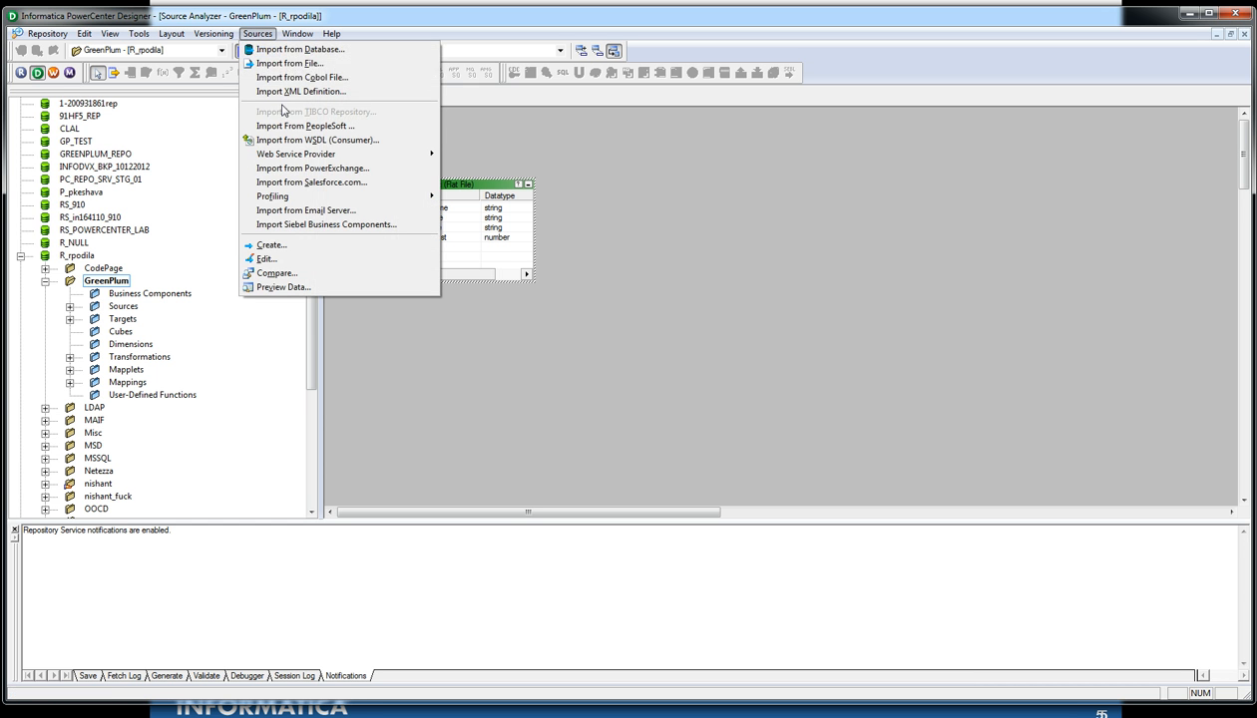
left_click(299, 50)
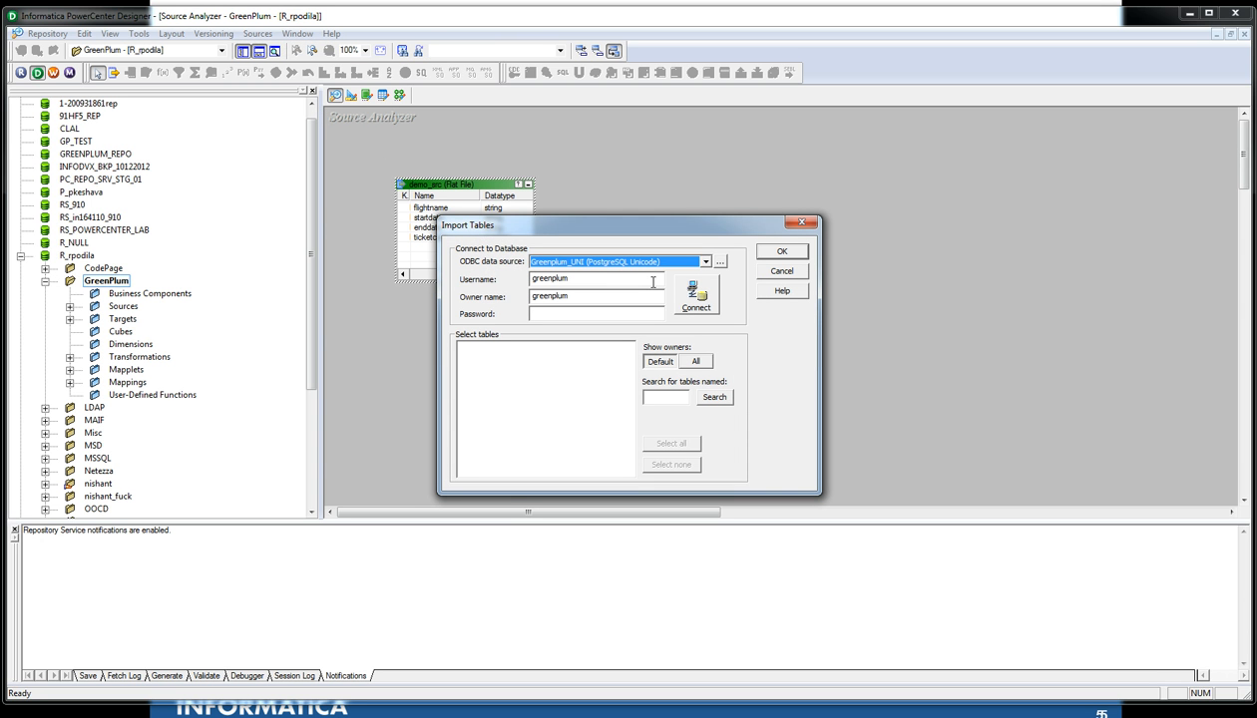
left_click(780, 254)
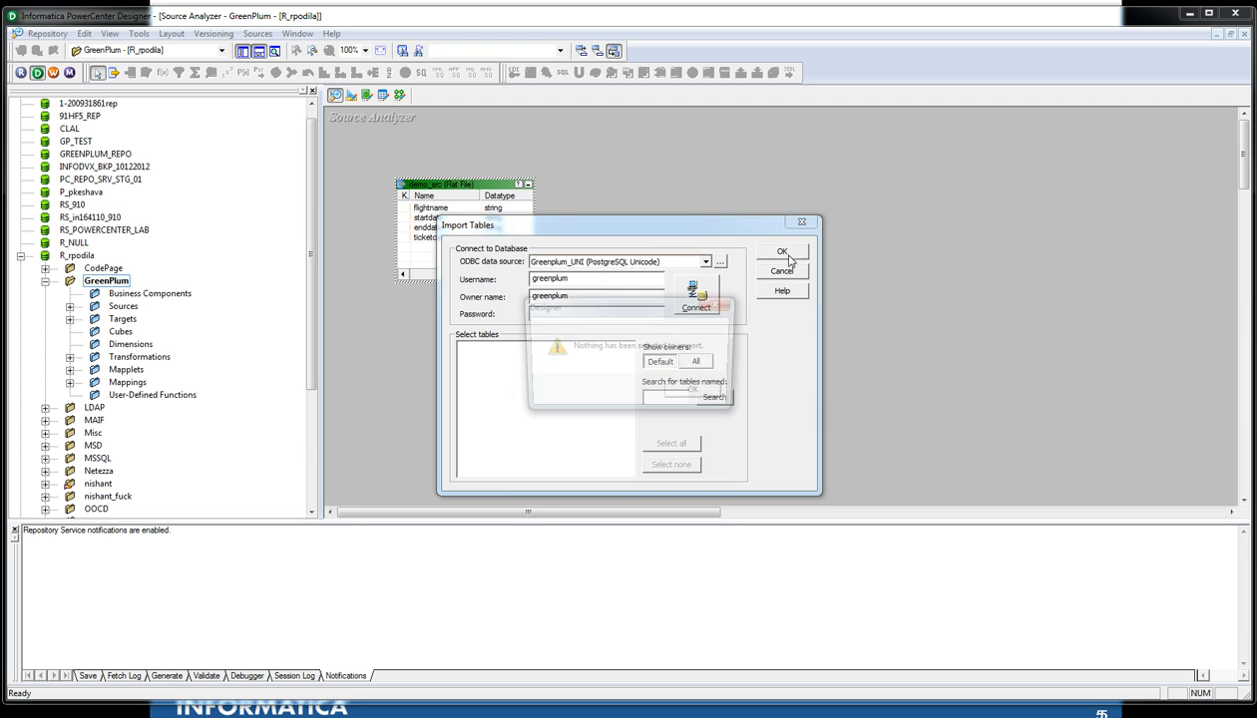
left_click(720, 393)
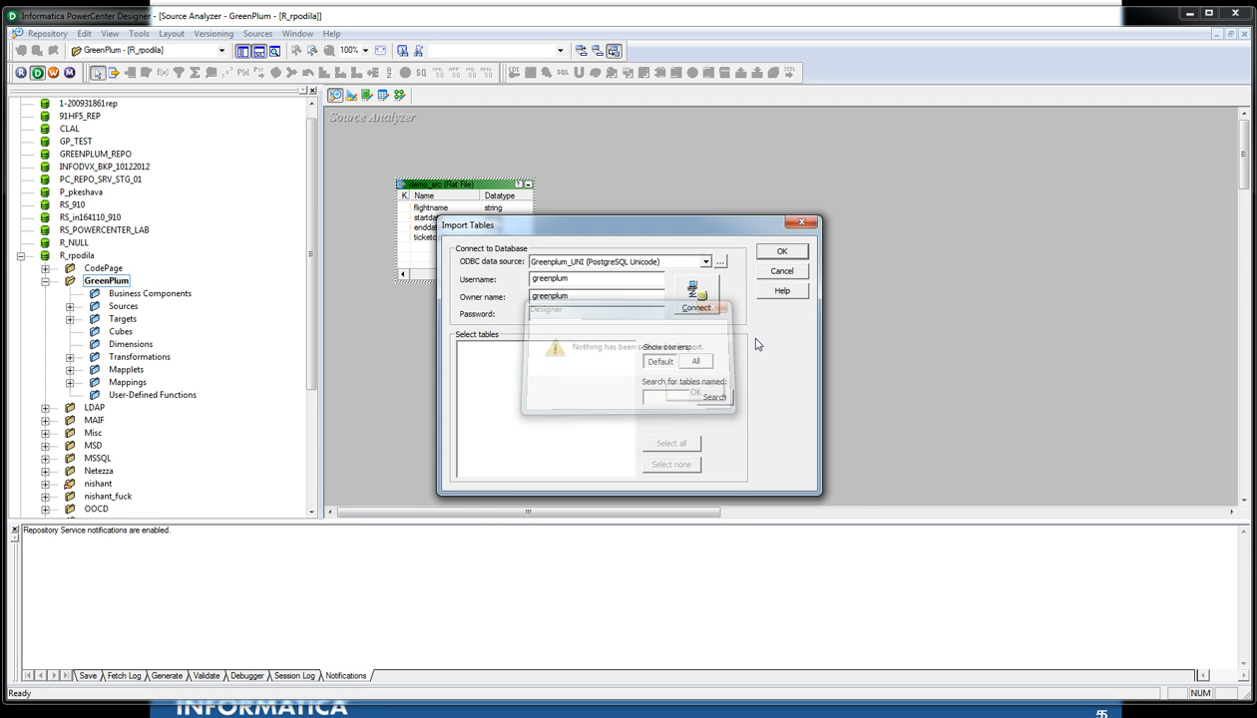
left_click(719, 262)
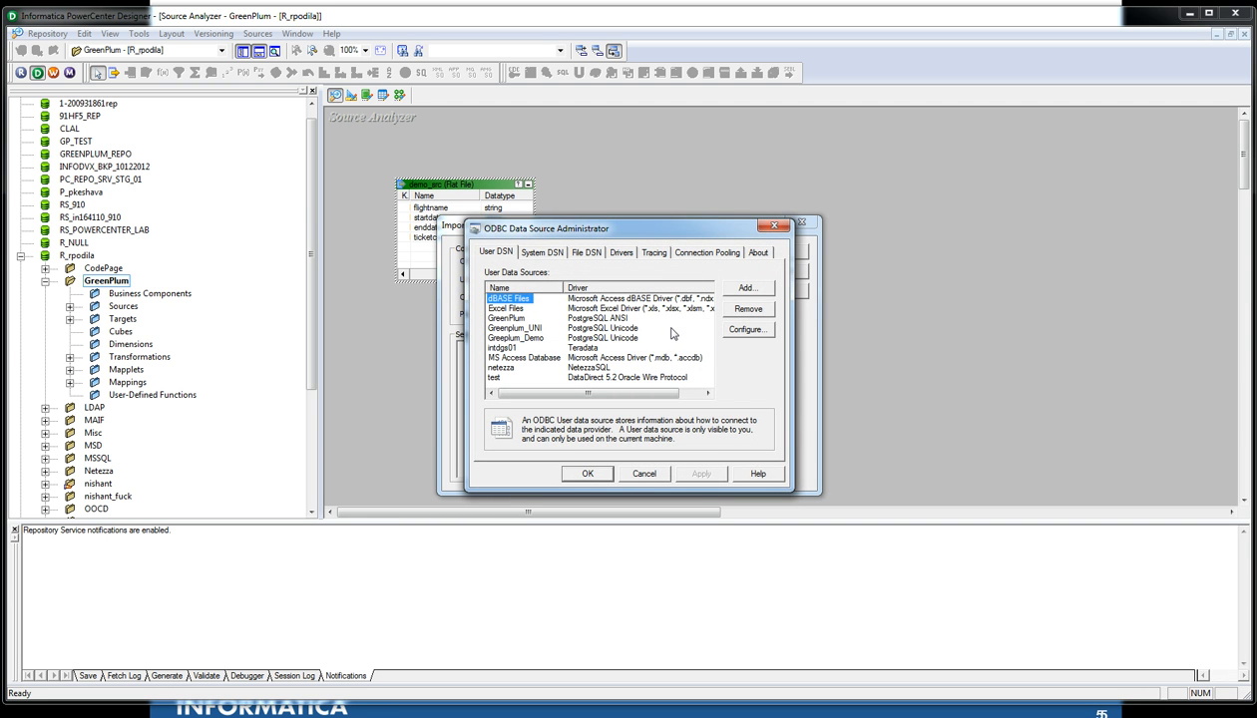
scroll(586, 354, "right", 2)
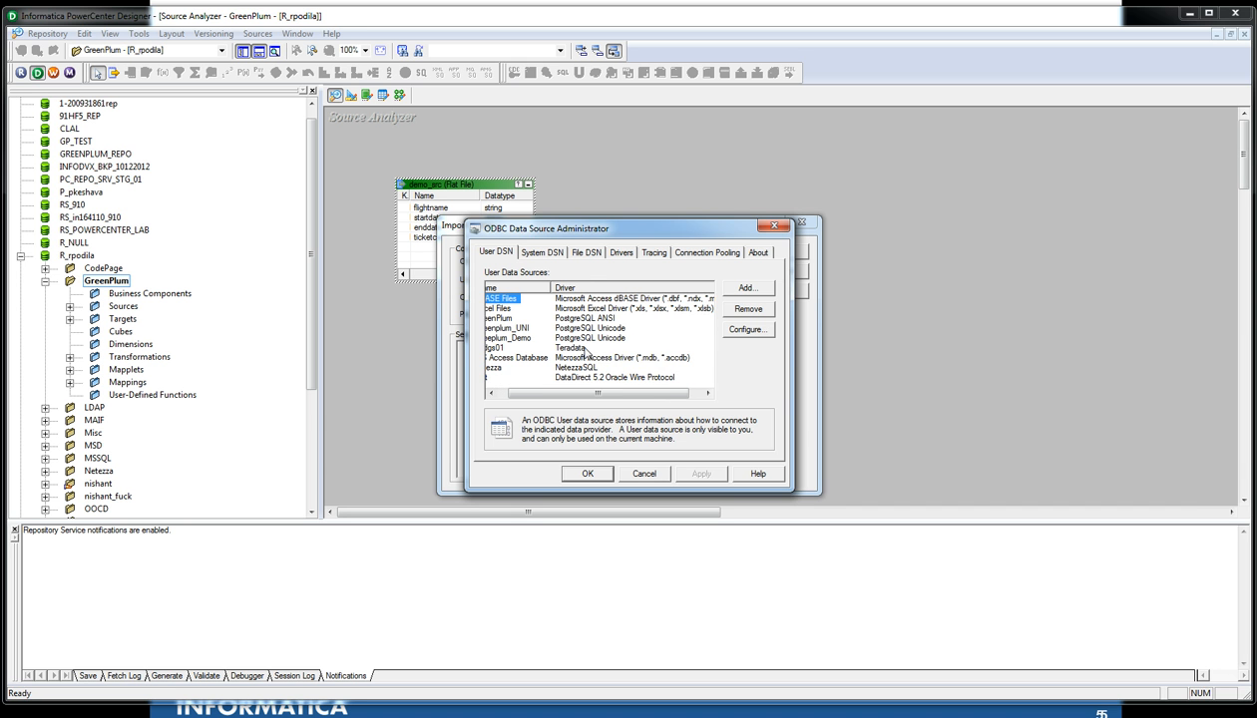
scroll(589, 356, "left", 2)
left_click(750, 288)
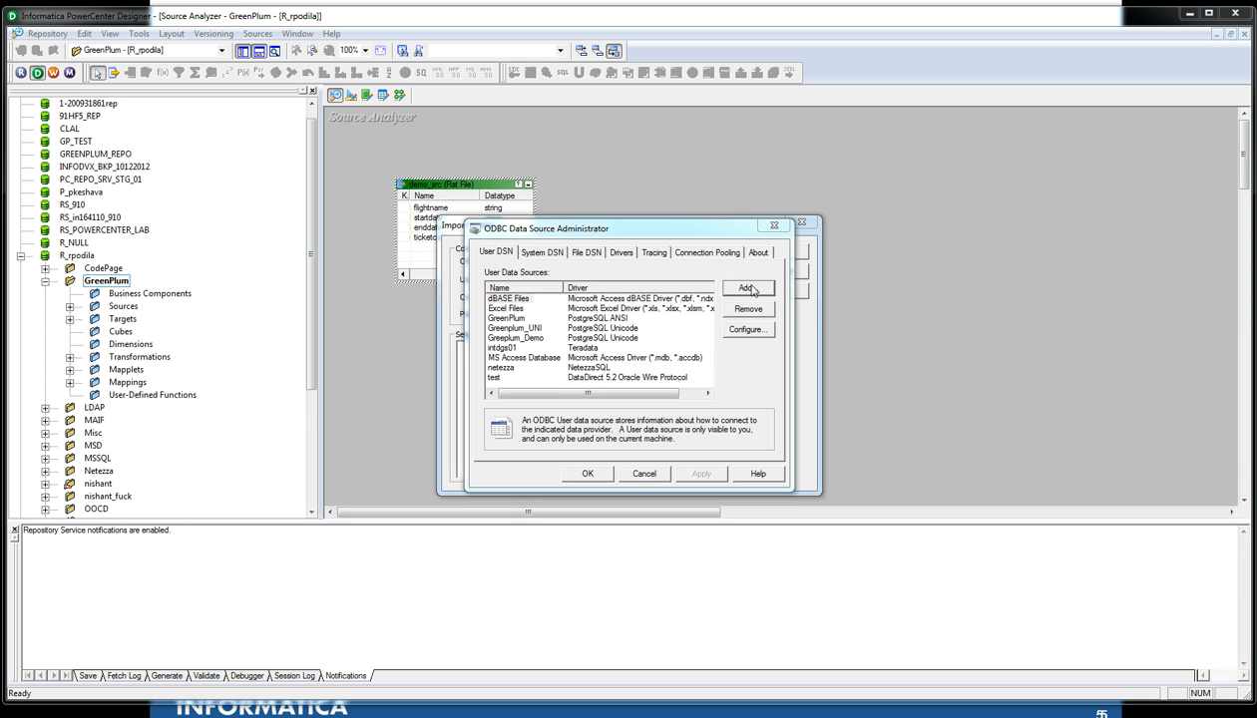
left_click_drag(769, 303, 767, 361)
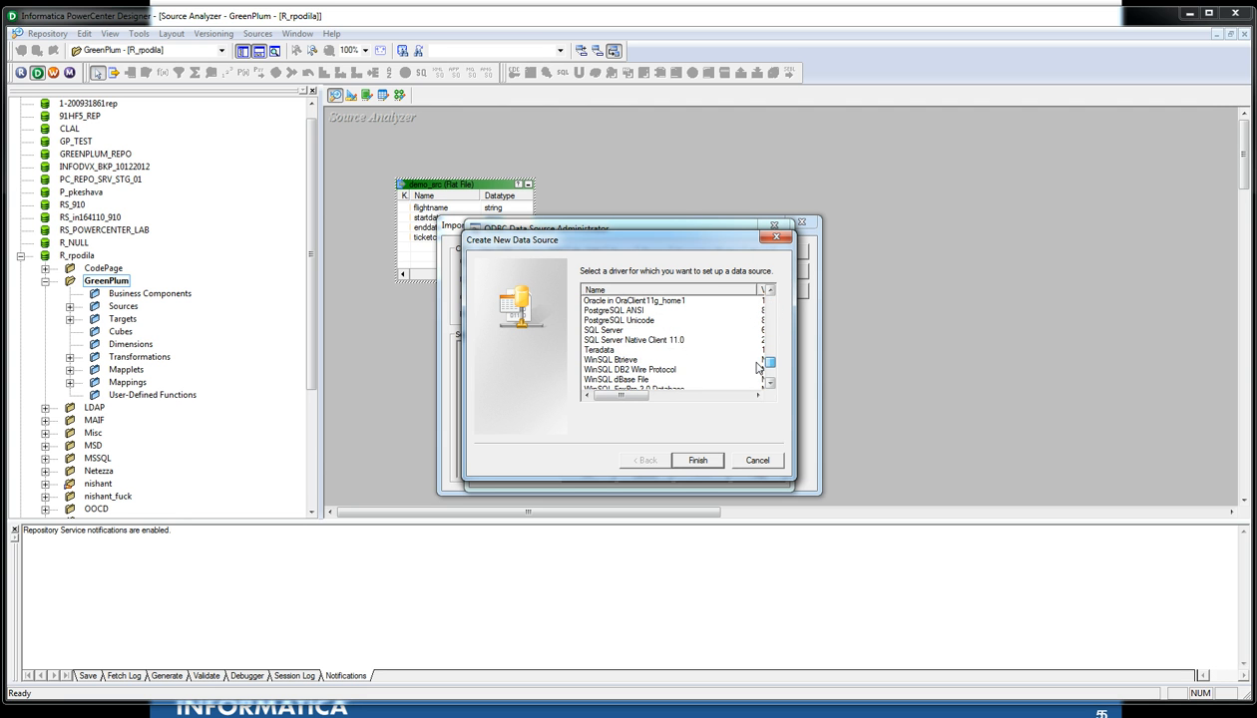
left_click(600, 312)
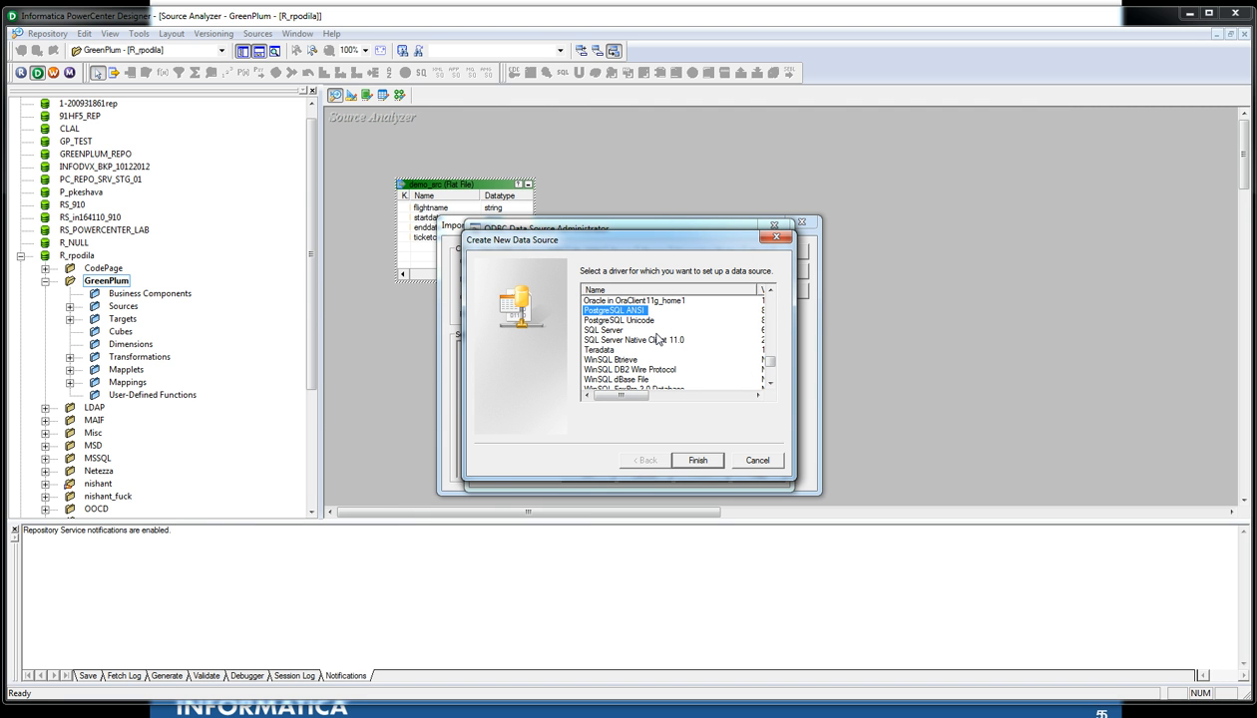
left_click(603, 320)
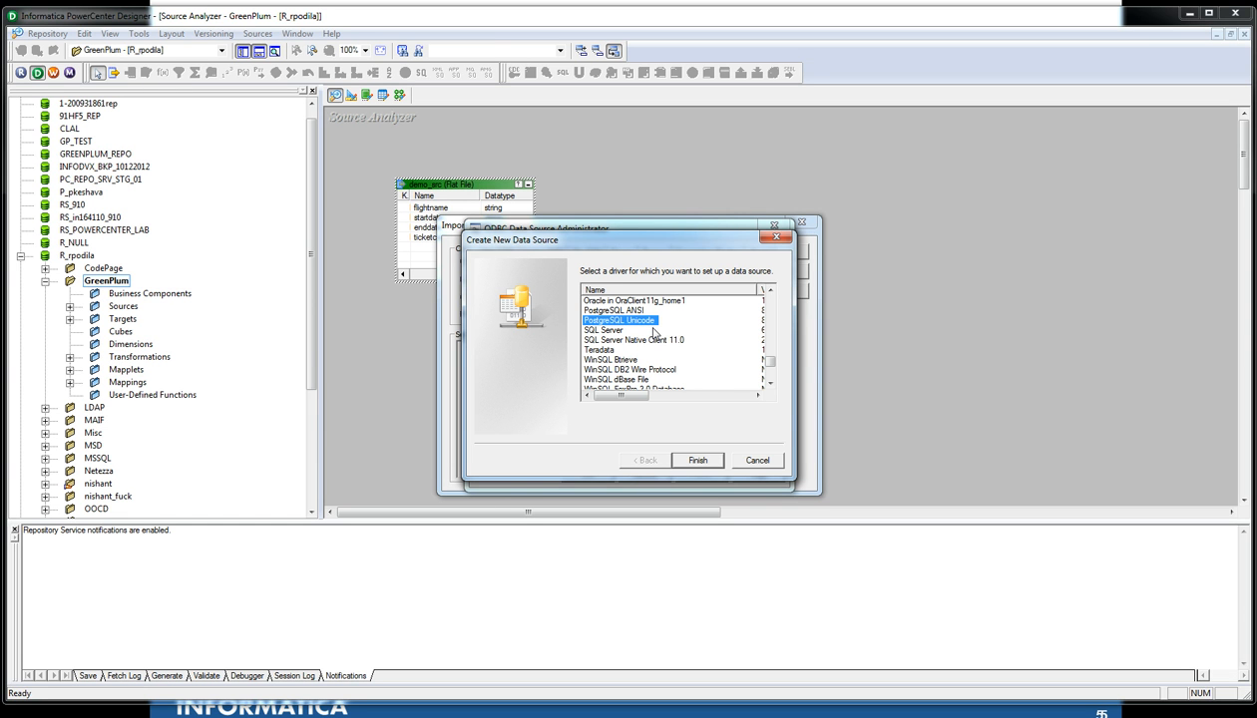
left_click(739, 460)
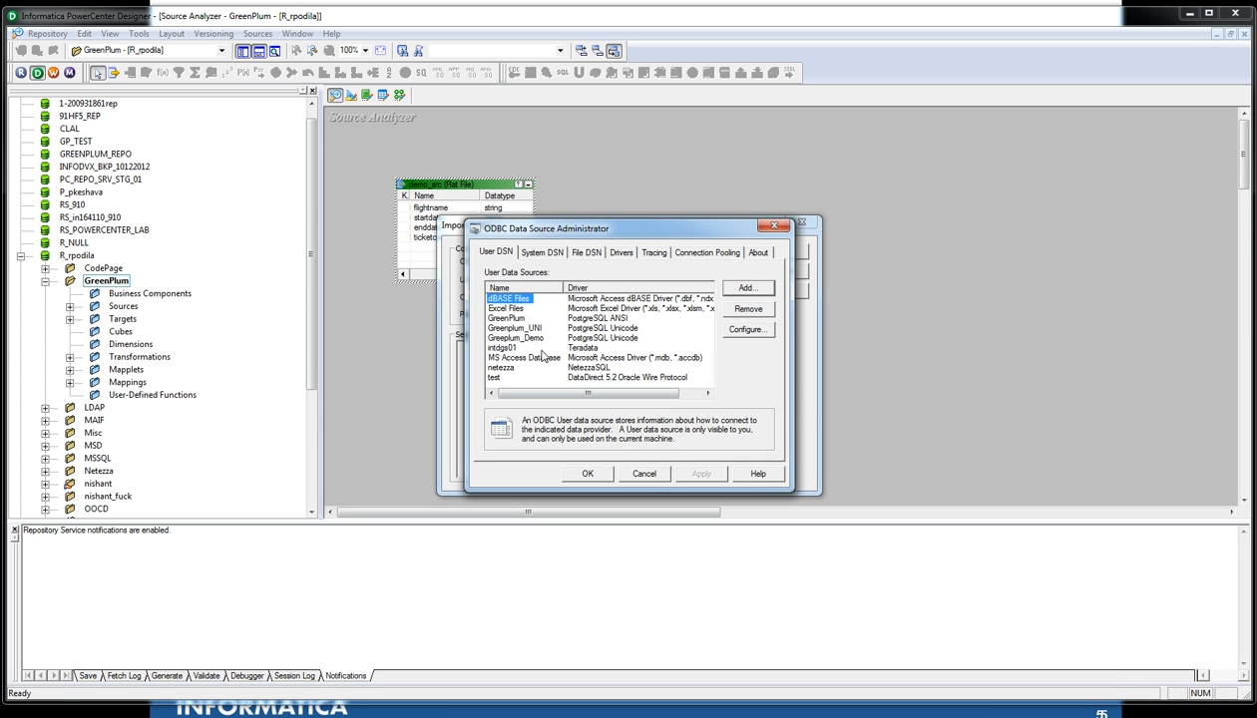
left_click(523, 337)
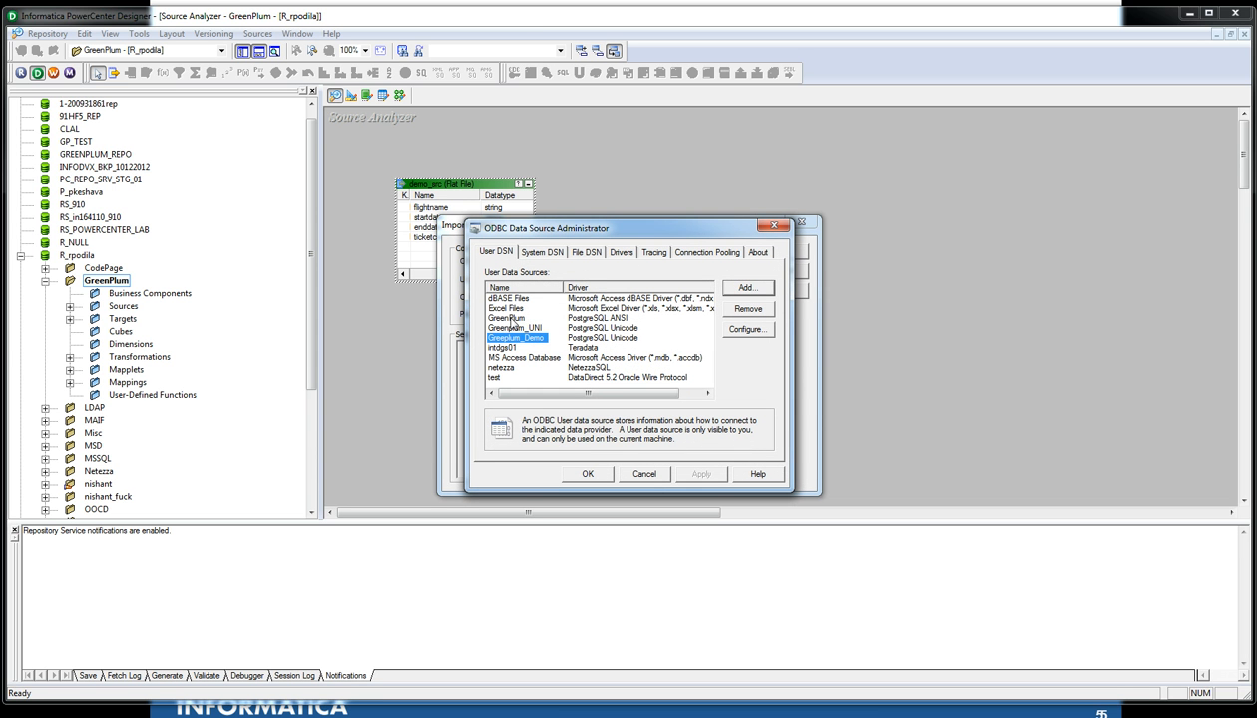
left_click(514, 319)
left_click(740, 331)
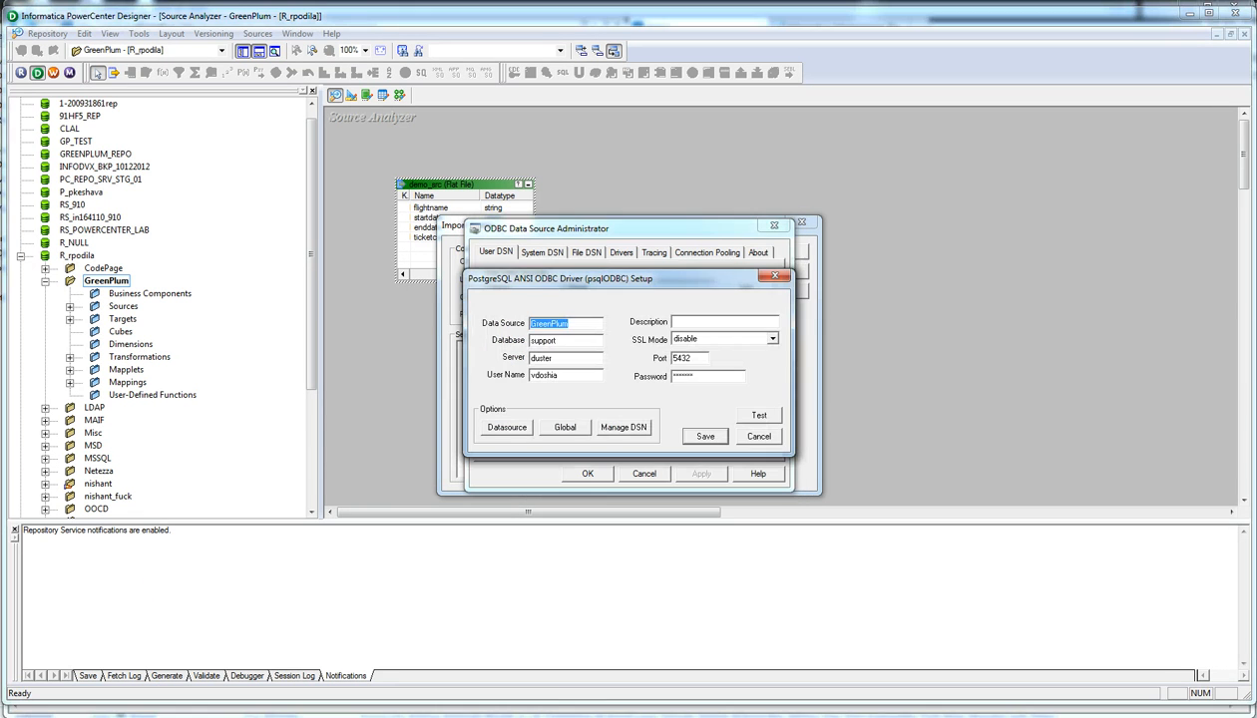
key("Tab")
left_click(760, 416)
left_click(674, 393)
left_click(758, 436)
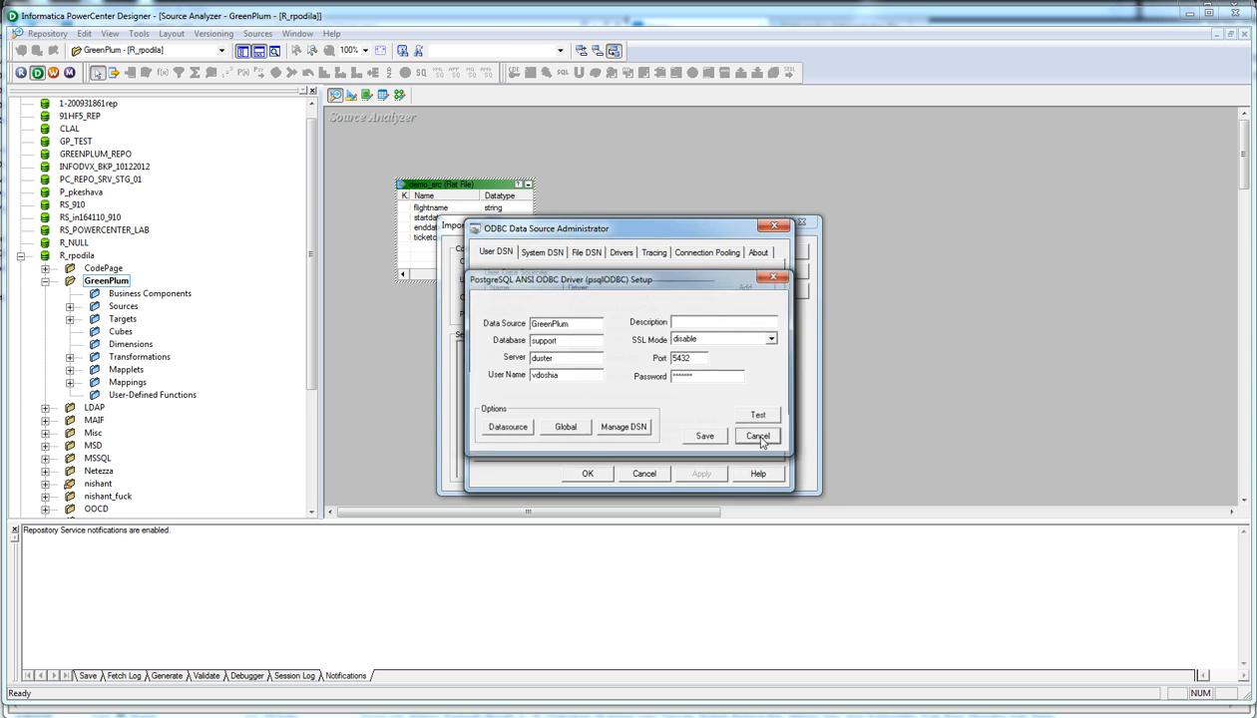
left_click(645, 474)
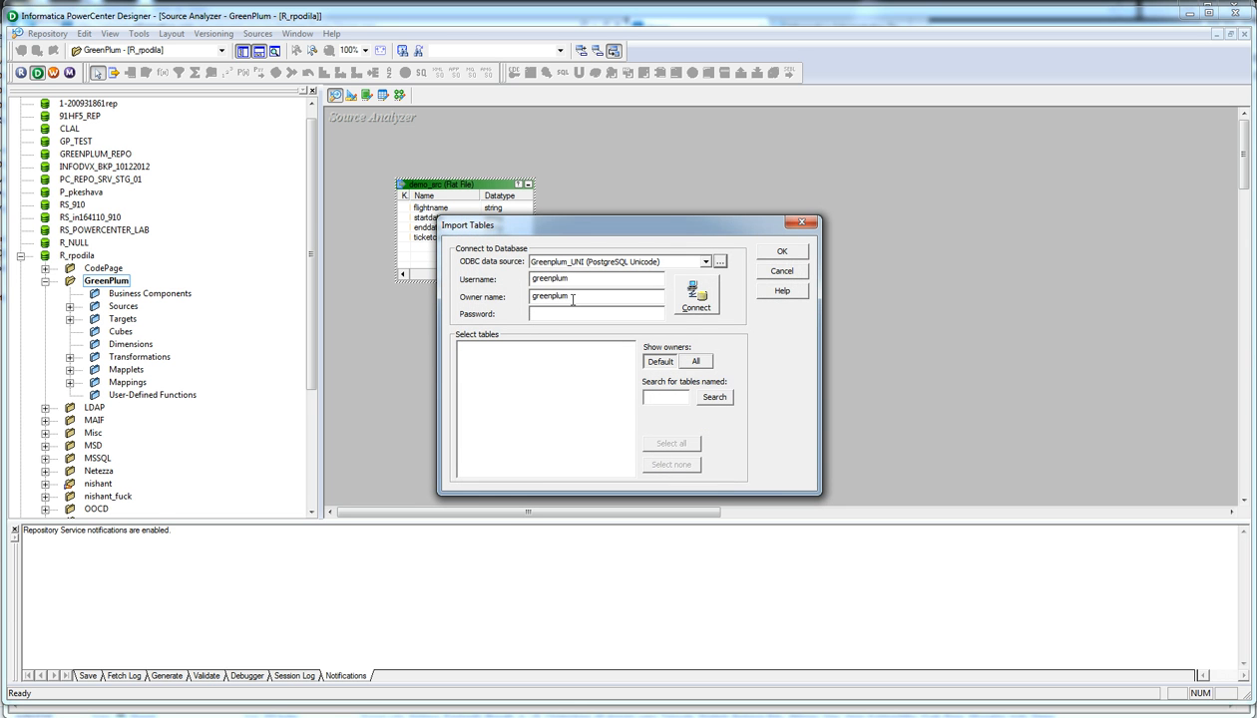
Step: Enter the database password and connect to the Greenplum database
double_click(571, 278)
left_click(541, 312)
type("greenplum")
left_click(688, 298)
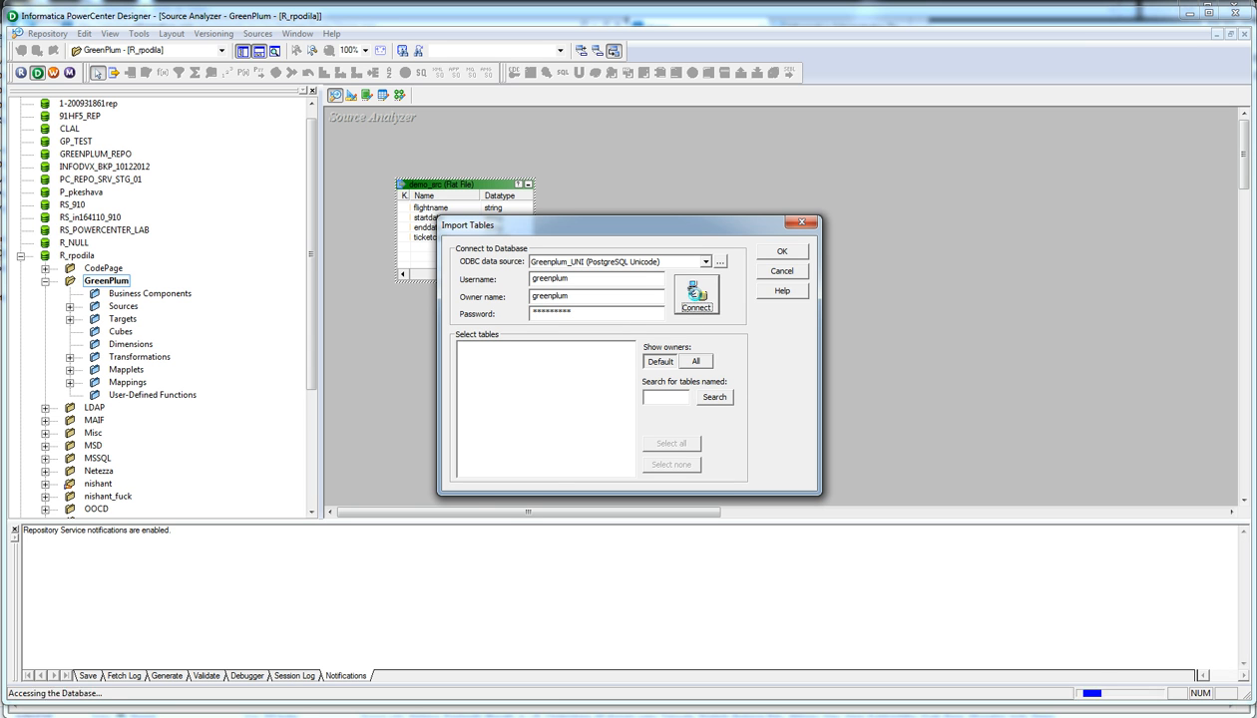
Step: Expand public > TABLES, select number_test, and cancel the import without importing anything
left_click(462, 346)
left_click(477, 359)
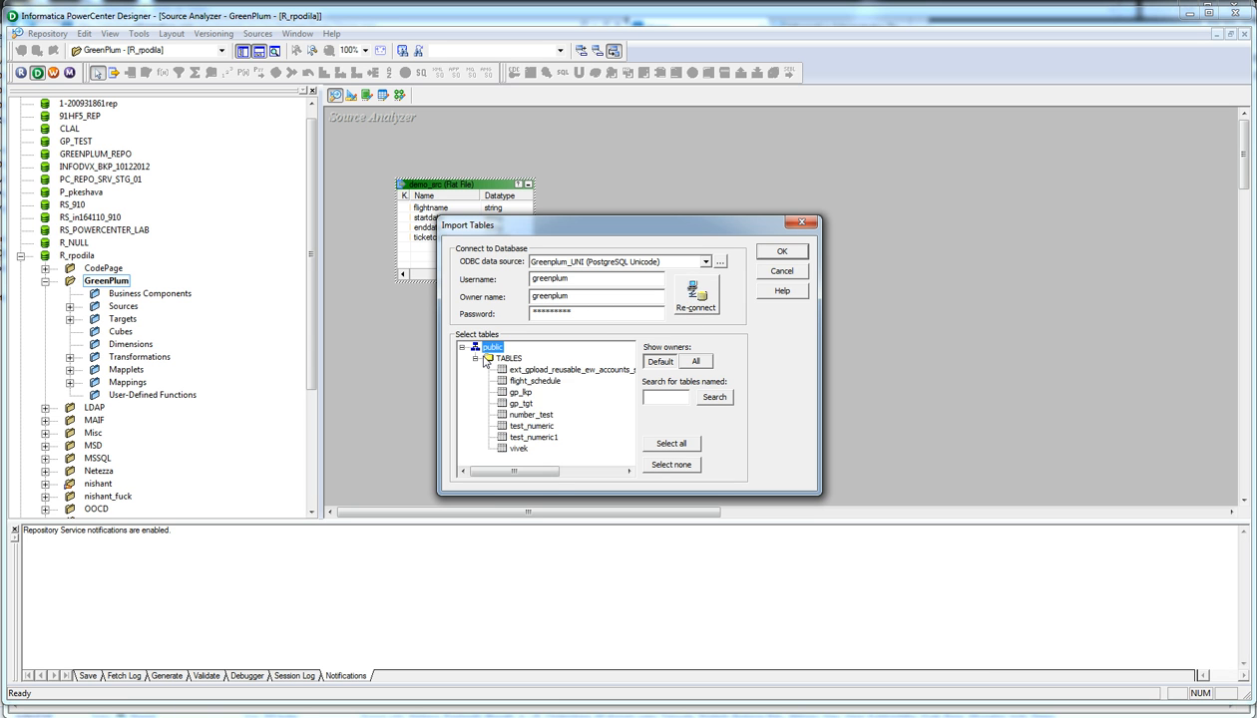
left_click(521, 414)
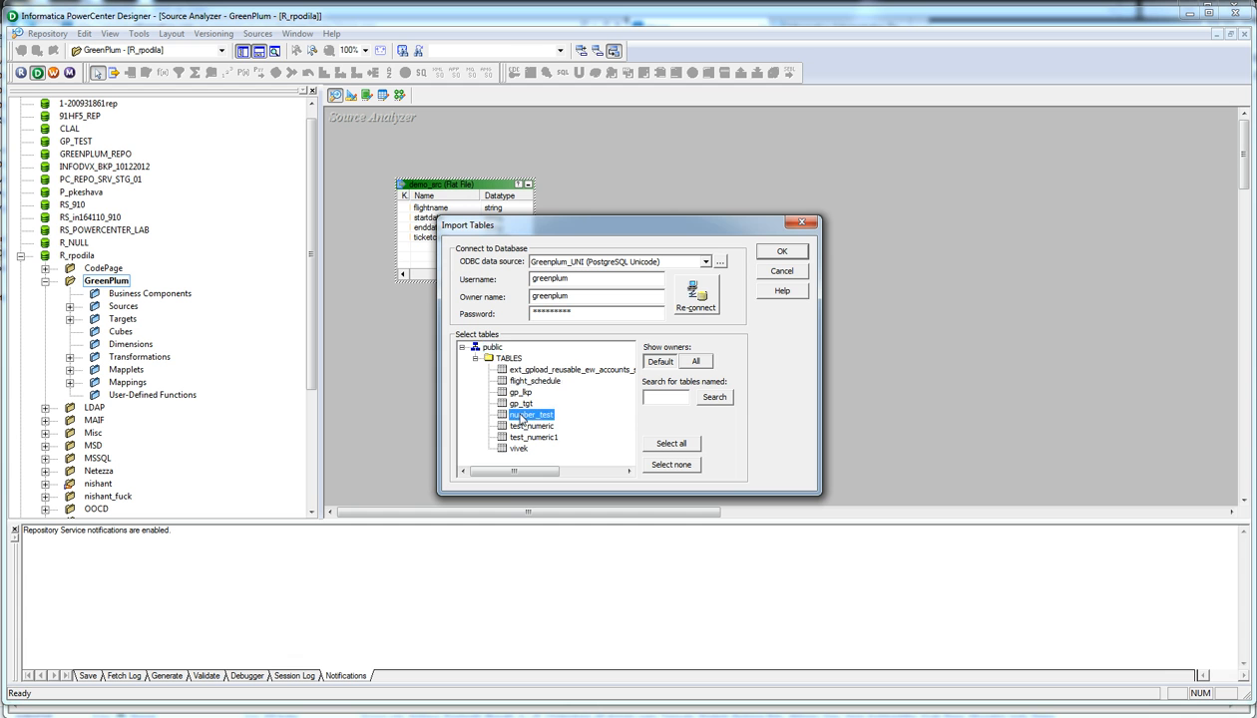
left_click(773, 271)
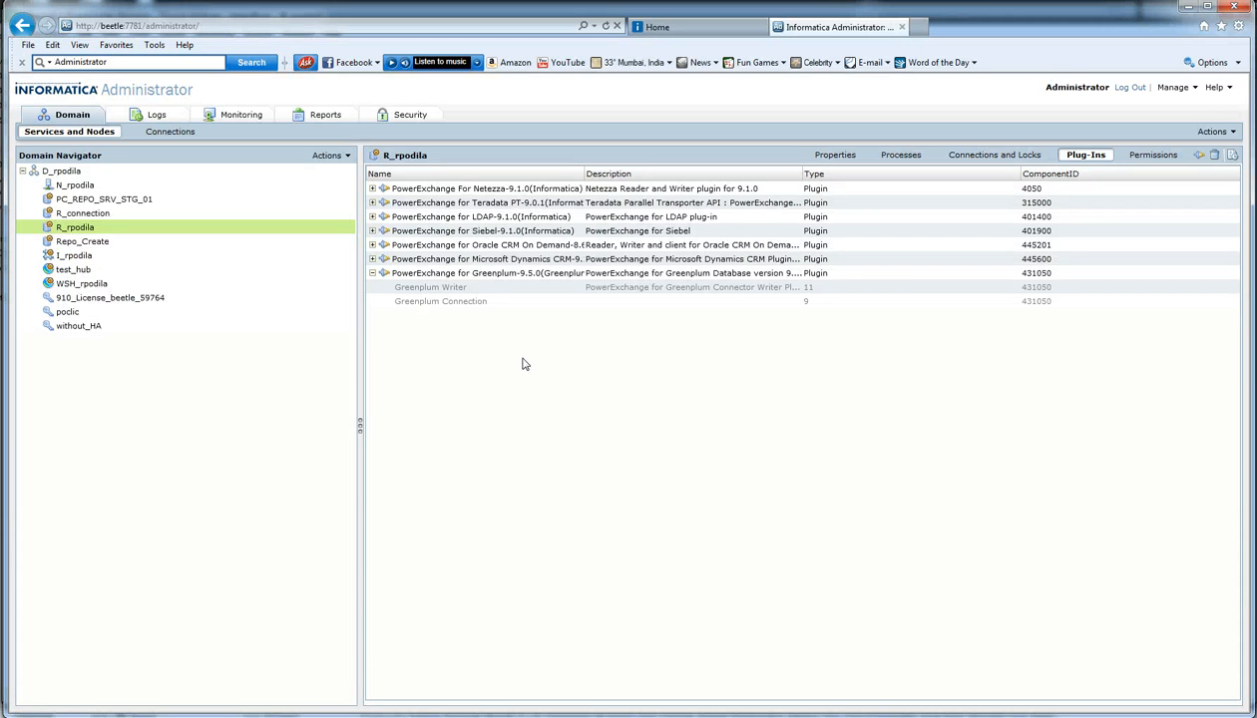
Step: Expand PowerExchange for Greenplum to reveal its Greenplum Writer and Greenplum Connection
left_click(460, 278)
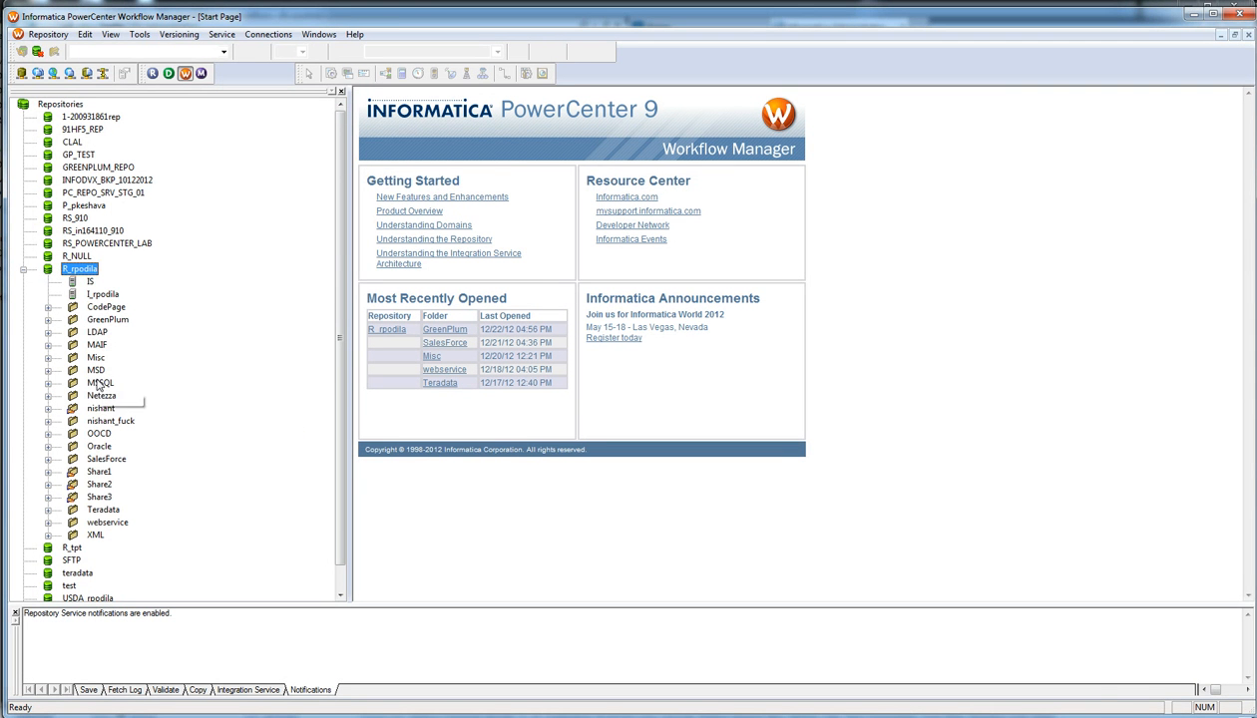
Step: Open the GreenPlum folder and the s_m_greenplum_demo session's Edit Tasks settings
double_click(110, 319)
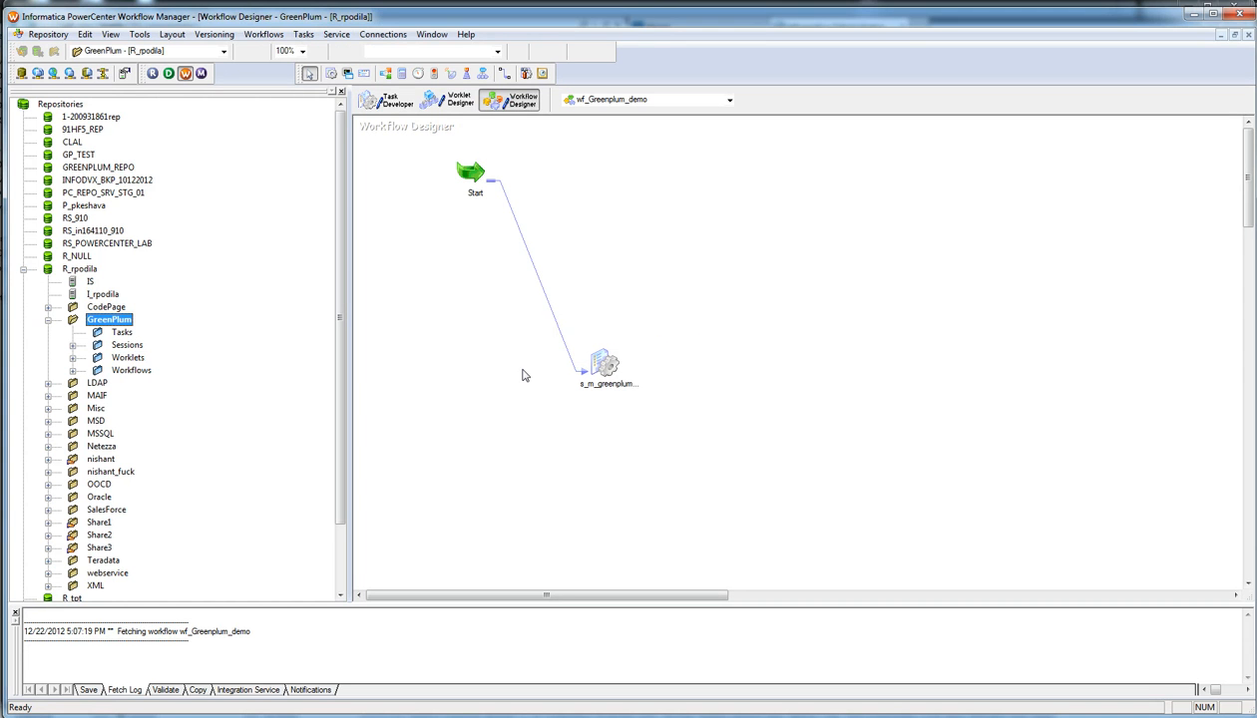
left_click(596, 366)
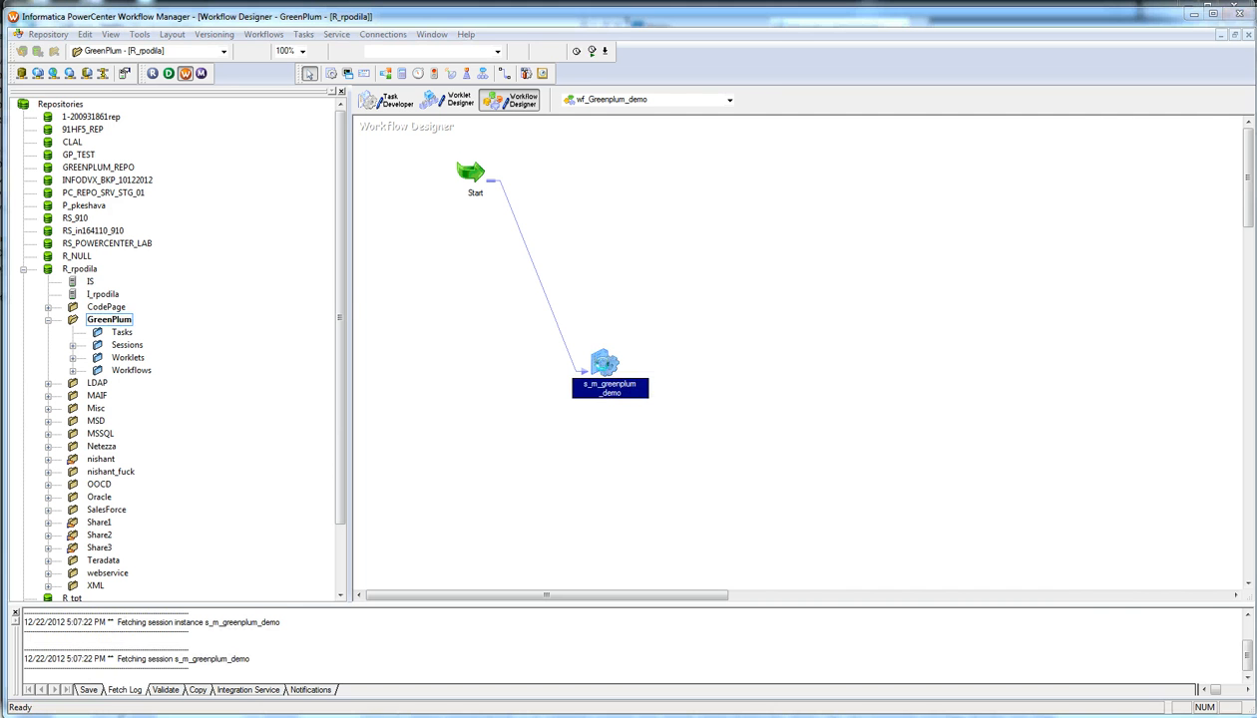
double_click(604, 365)
Step: Set the flight_schedule target's writer to Greenplum Writer and pick the Greenplum_demo connection
left_click(461, 163)
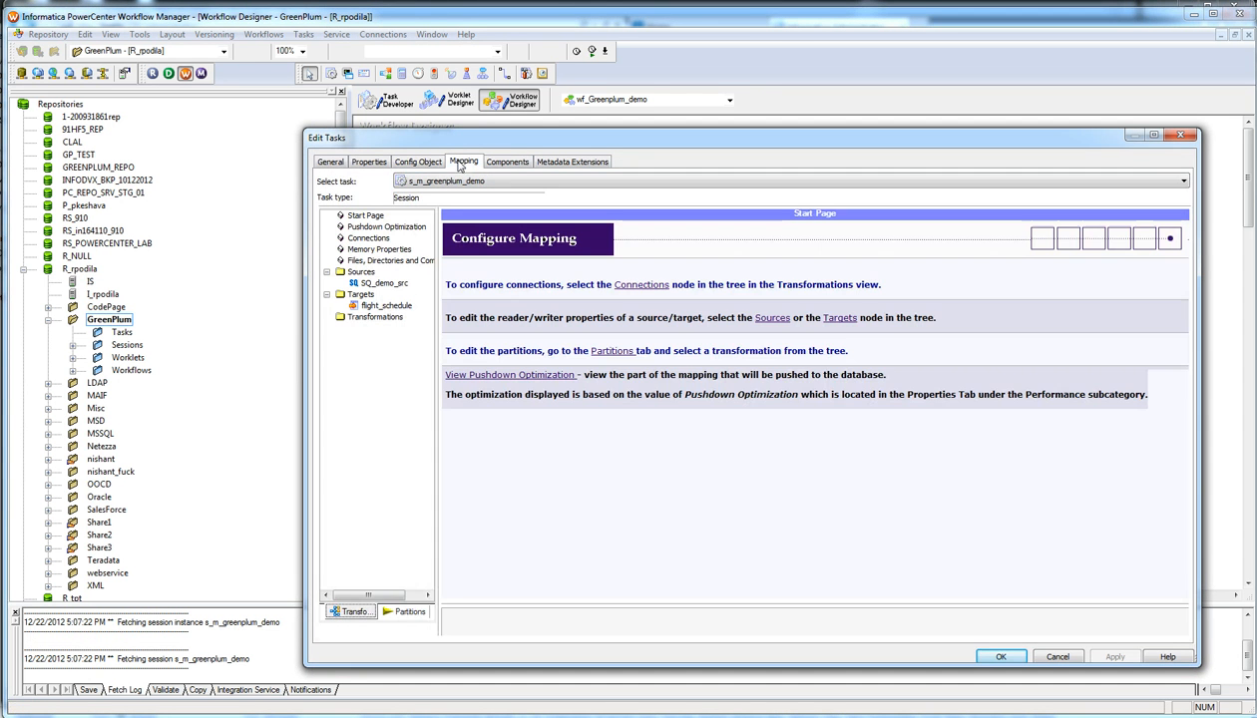
left_click(384, 284)
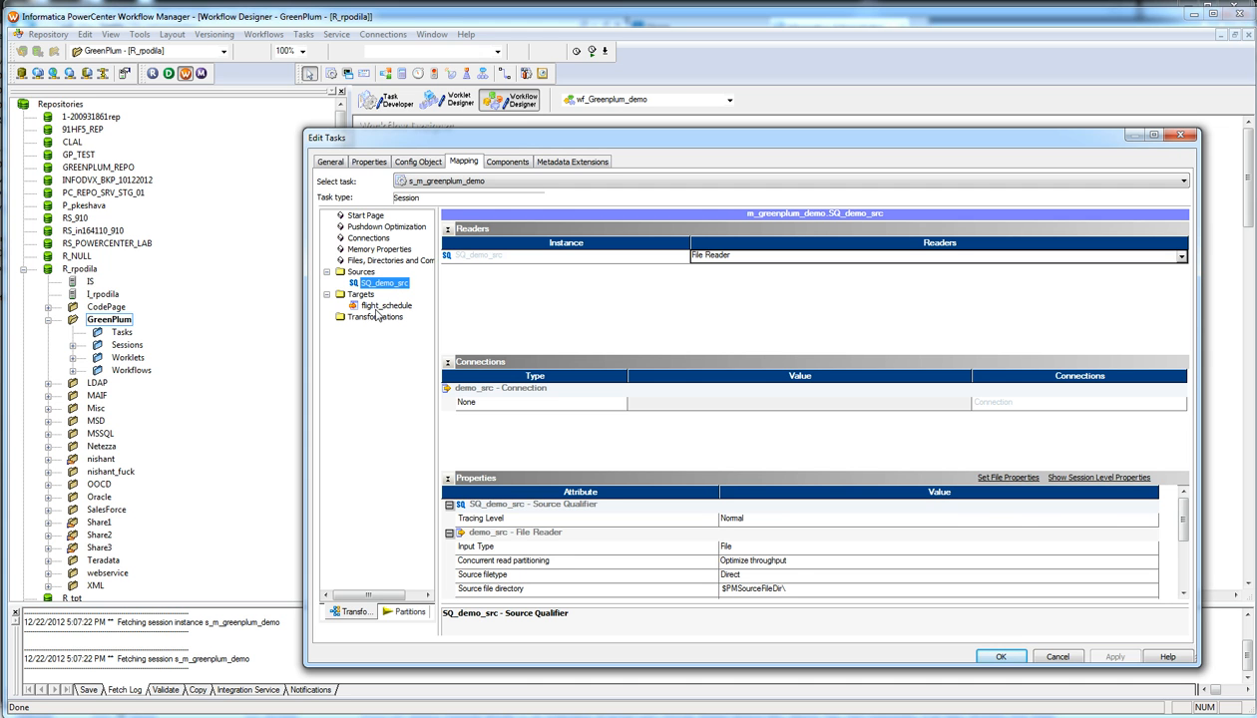
left_click(387, 305)
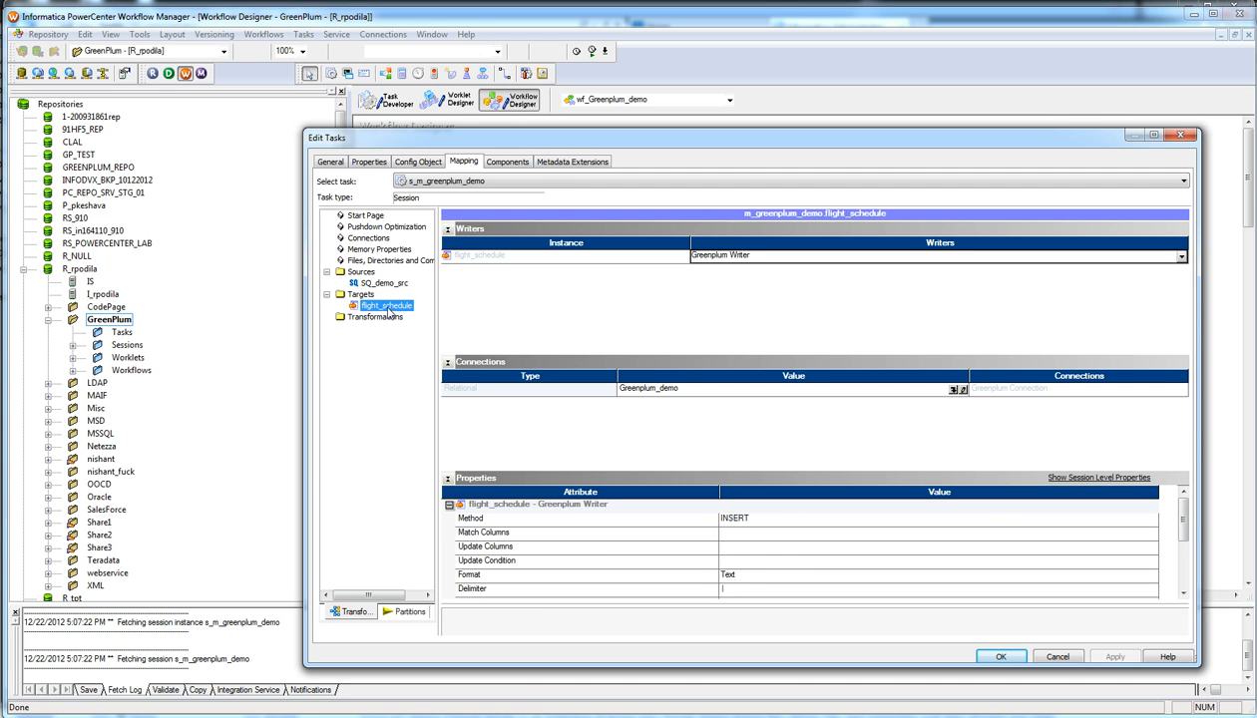
left_click(712, 258)
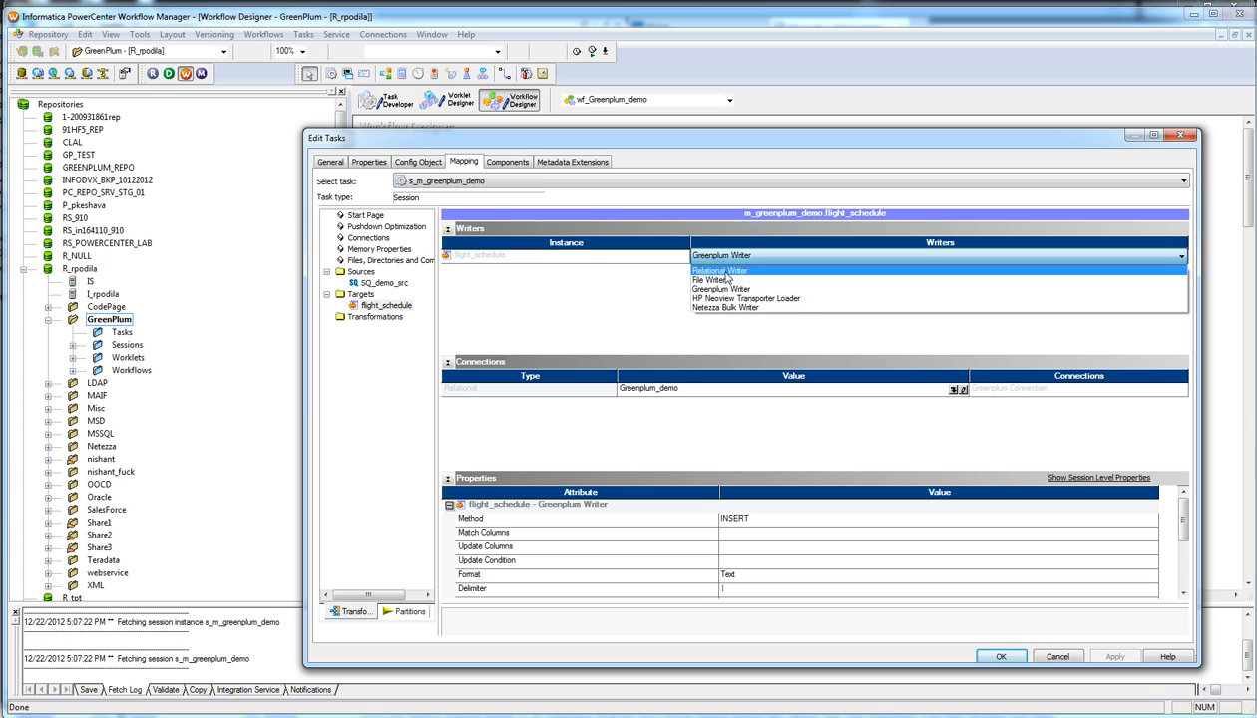
left_click(721, 271)
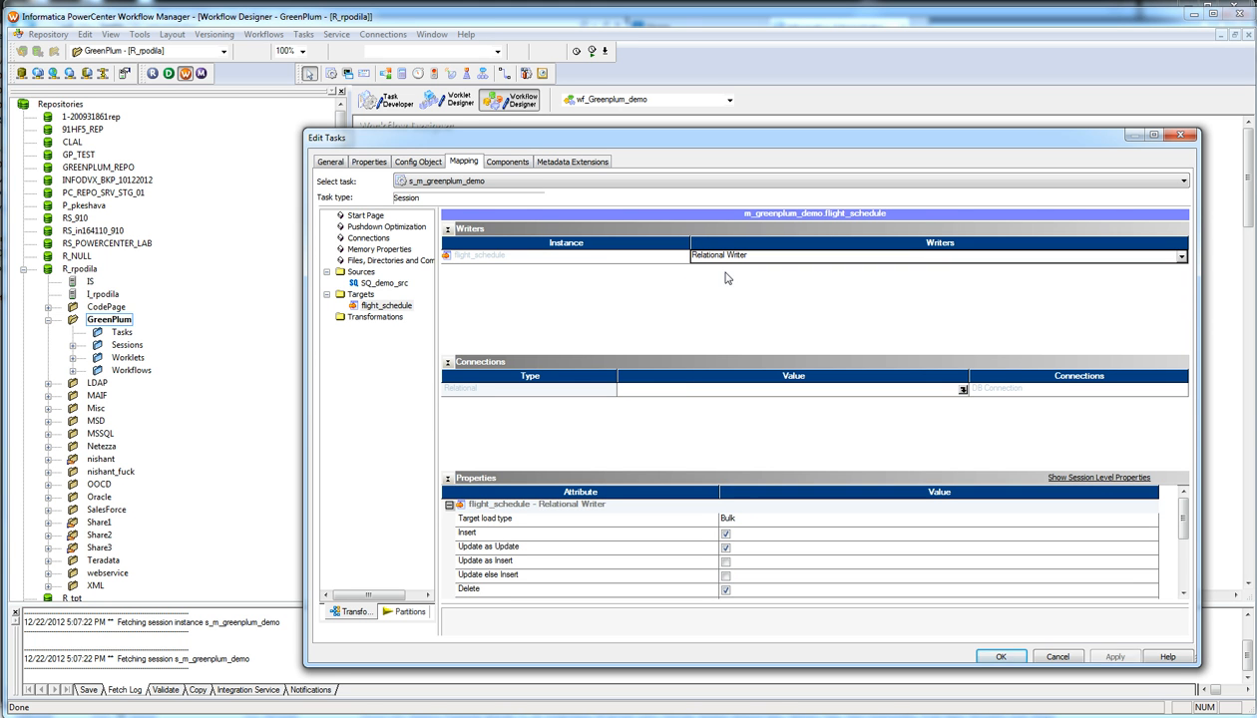
left_click(388, 309)
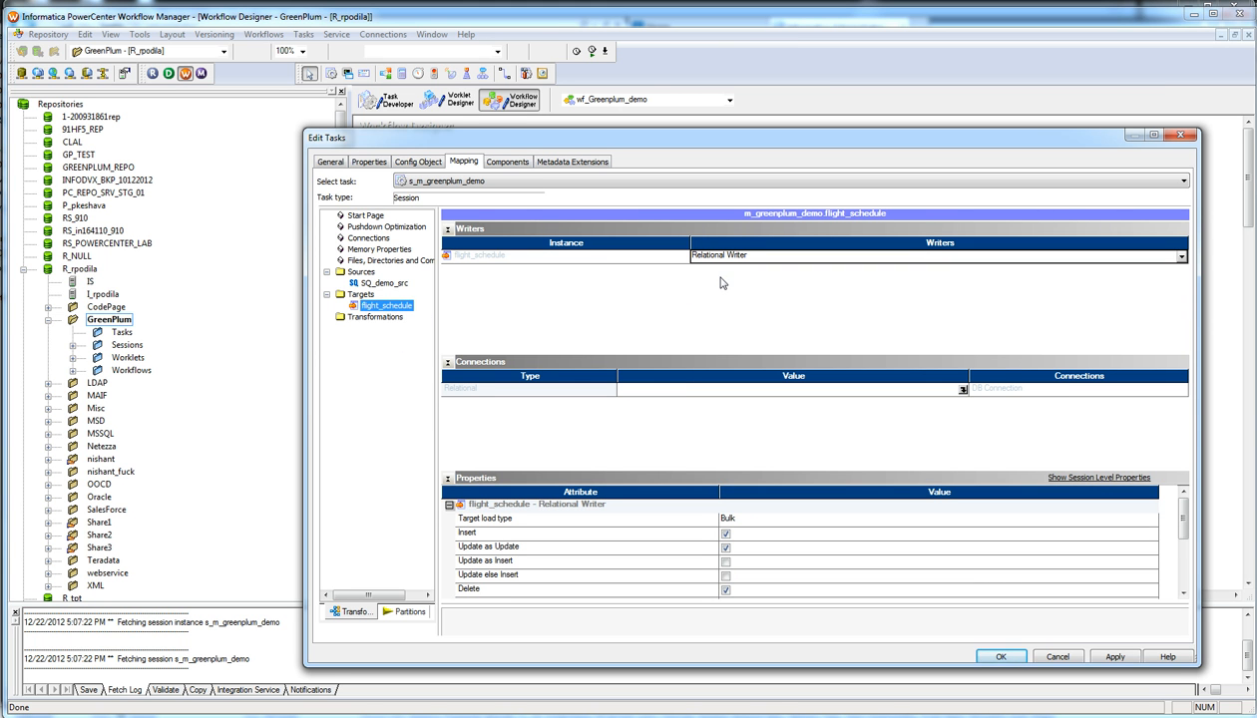
left_click(755, 261)
left_click(755, 261)
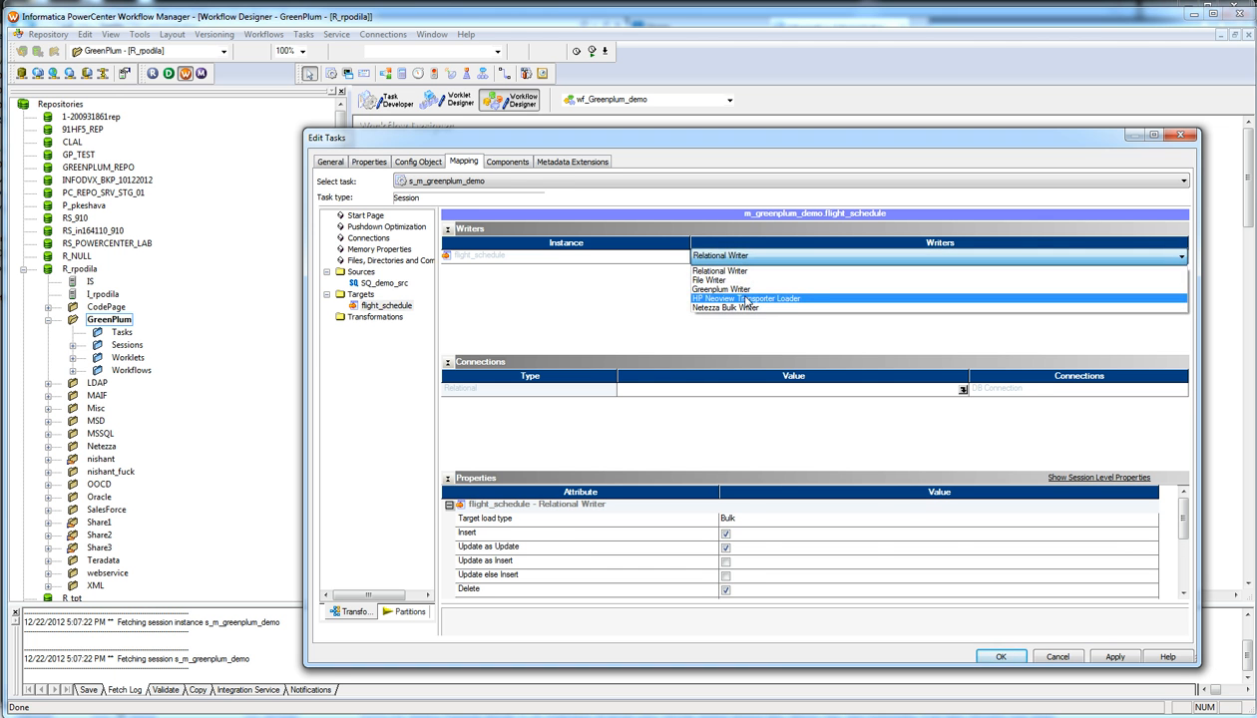
left_click(739, 300)
left_click(963, 389)
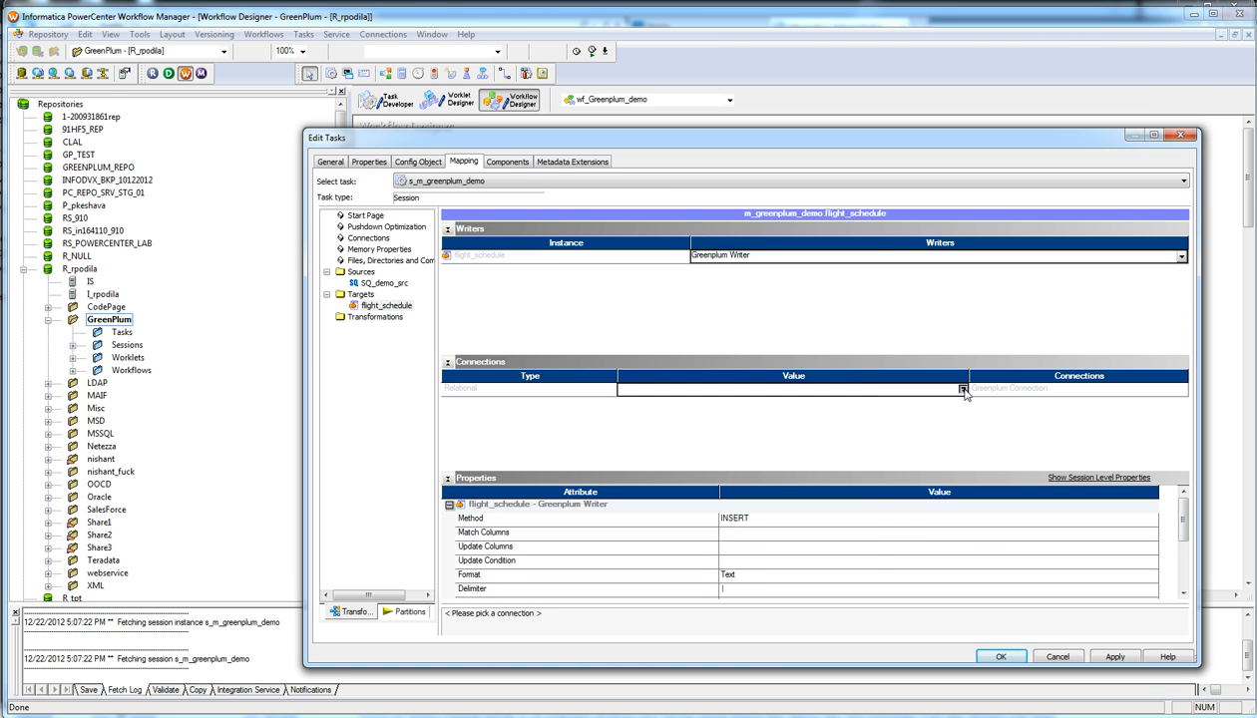
left_click(700, 409)
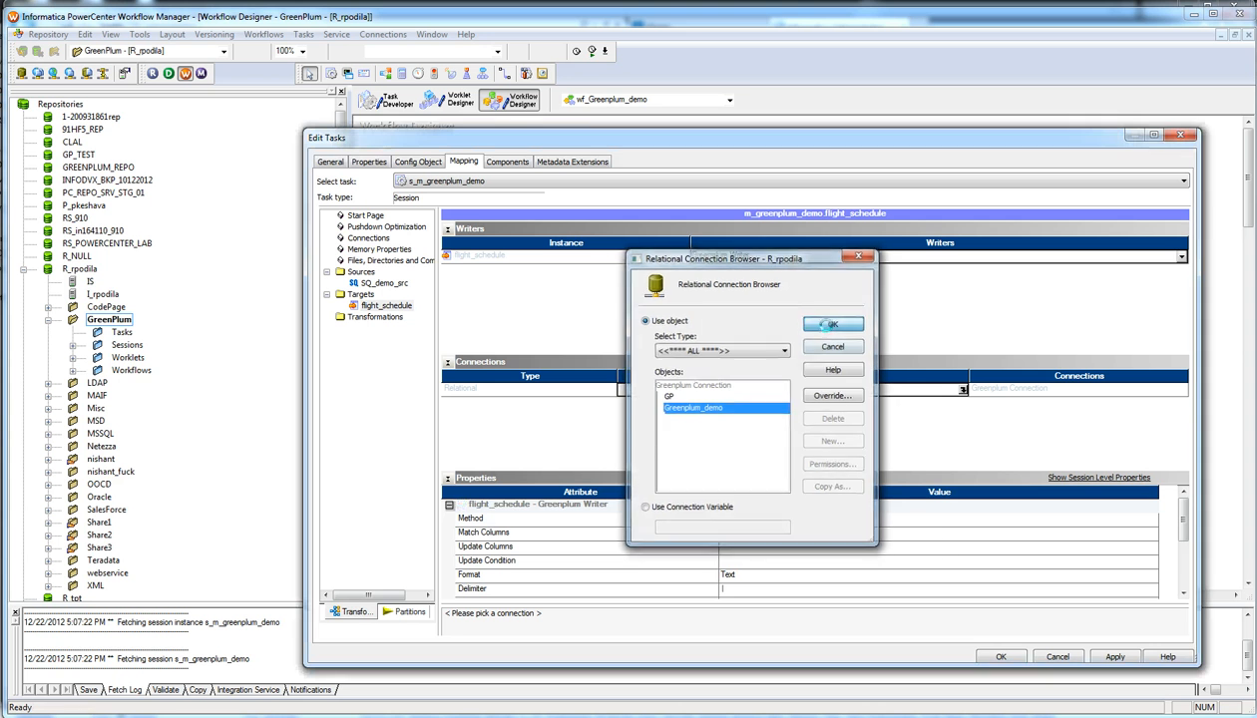
Step: Confirm Greenplum_demo as the target connection and review Greenplum Loader Logging, leaving it at None
left_click(810, 326)
mouse_move(1185, 531)
left_mouse_down()
mouse_move(1184, 571)
mouse_move(1185, 555)
left_mouse_up()
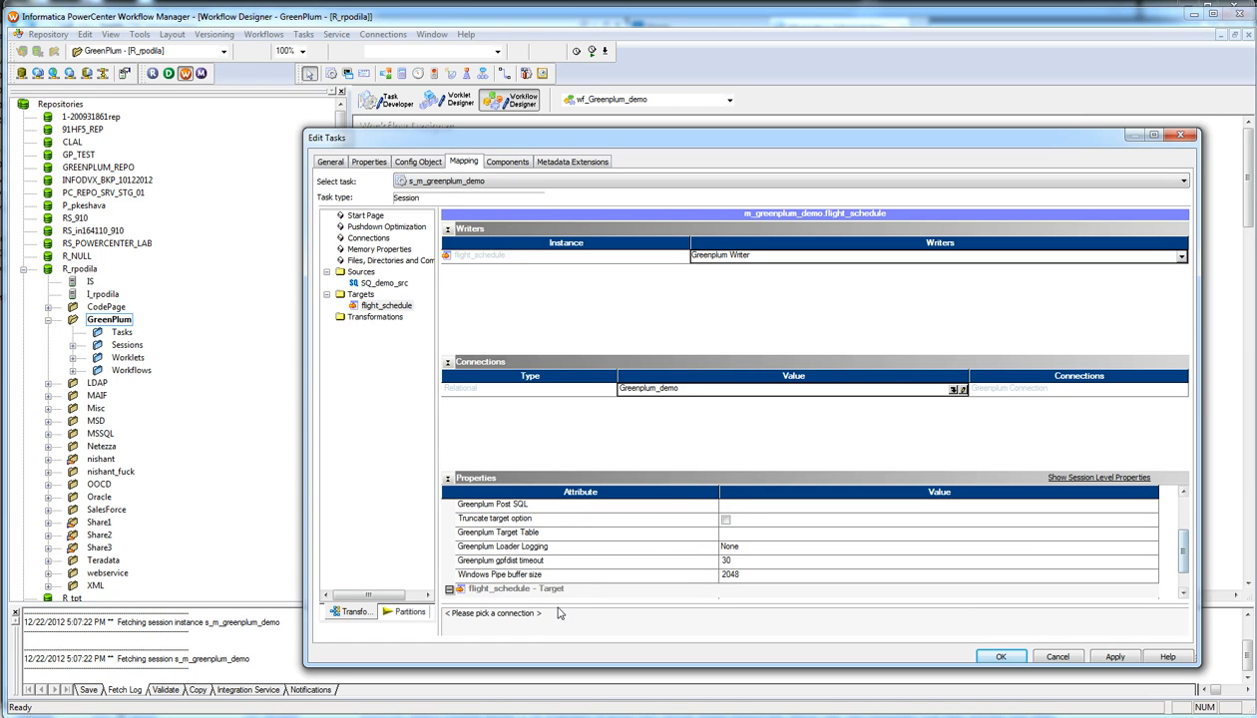
left_click(747, 547)
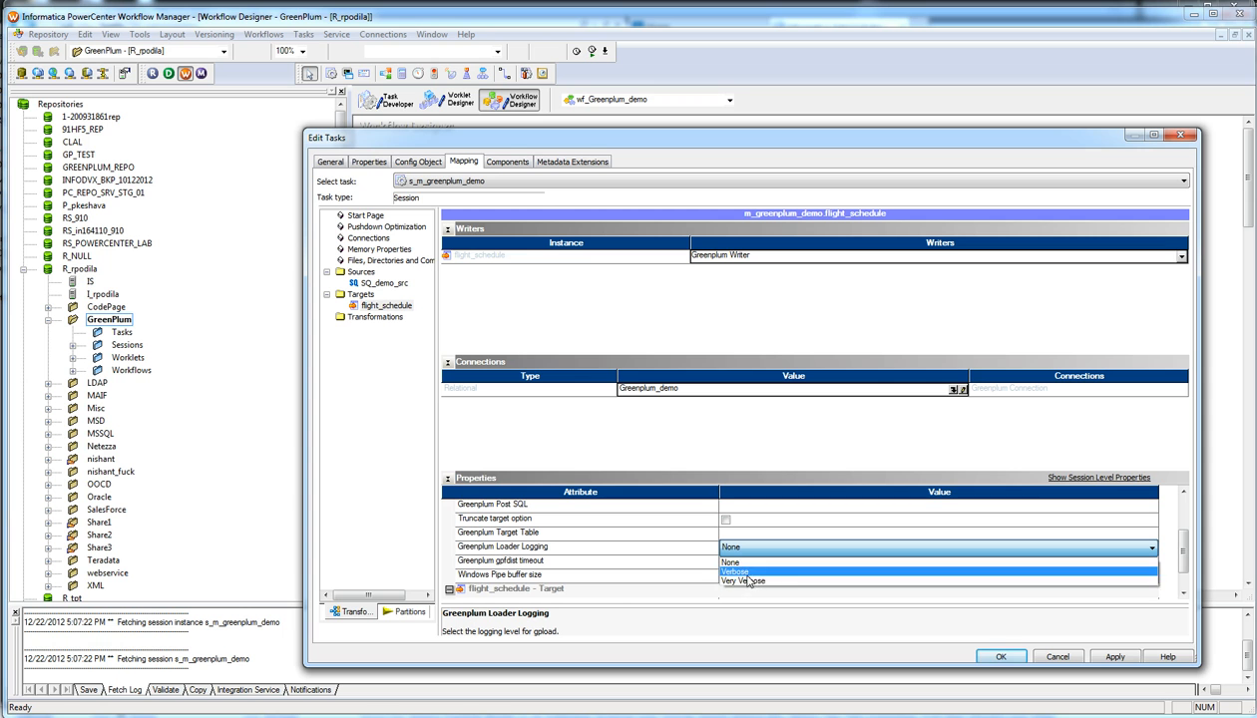
left_click(570, 577)
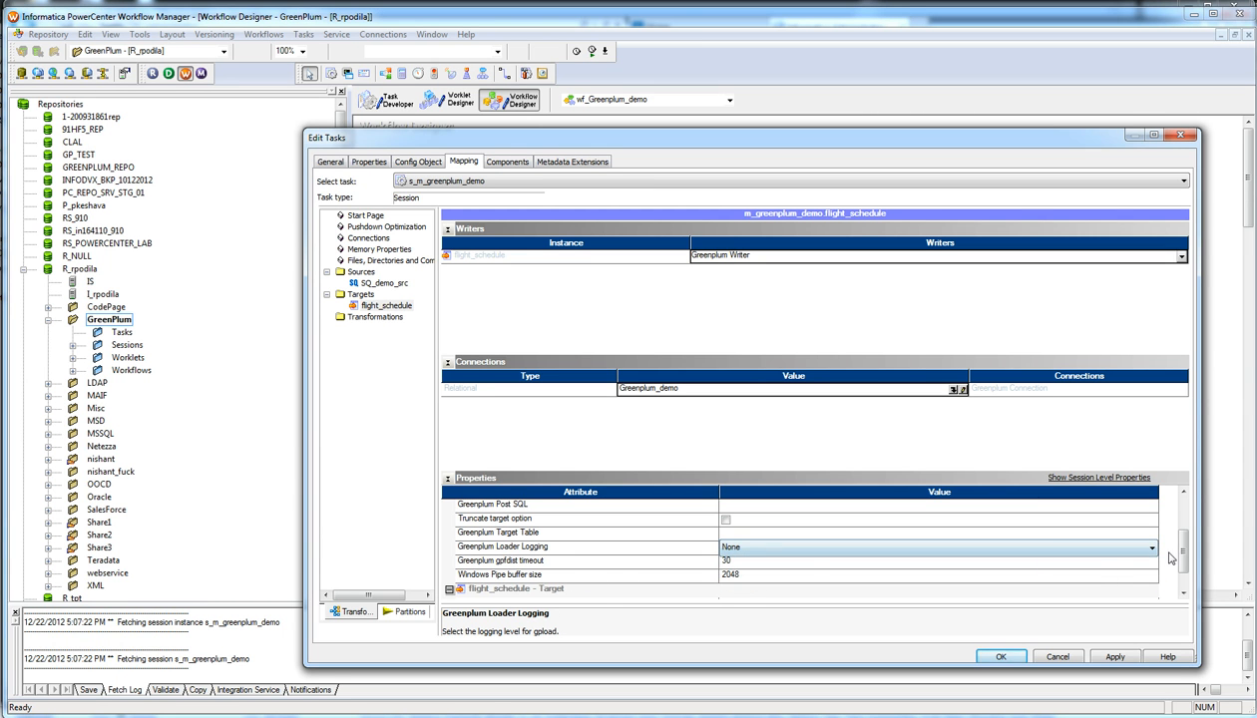
Step: Cancel the session edits and confirm discarding the changes
scroll(1184, 557, "up", 2)
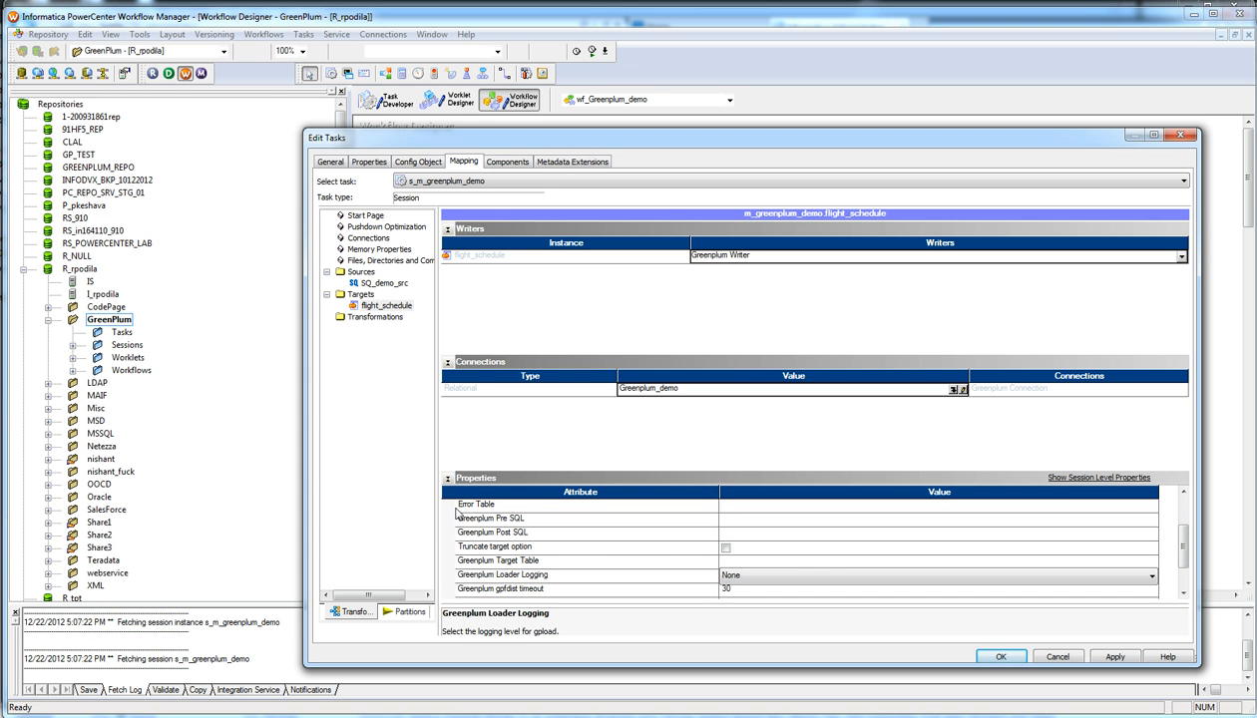
left_click(1056, 657)
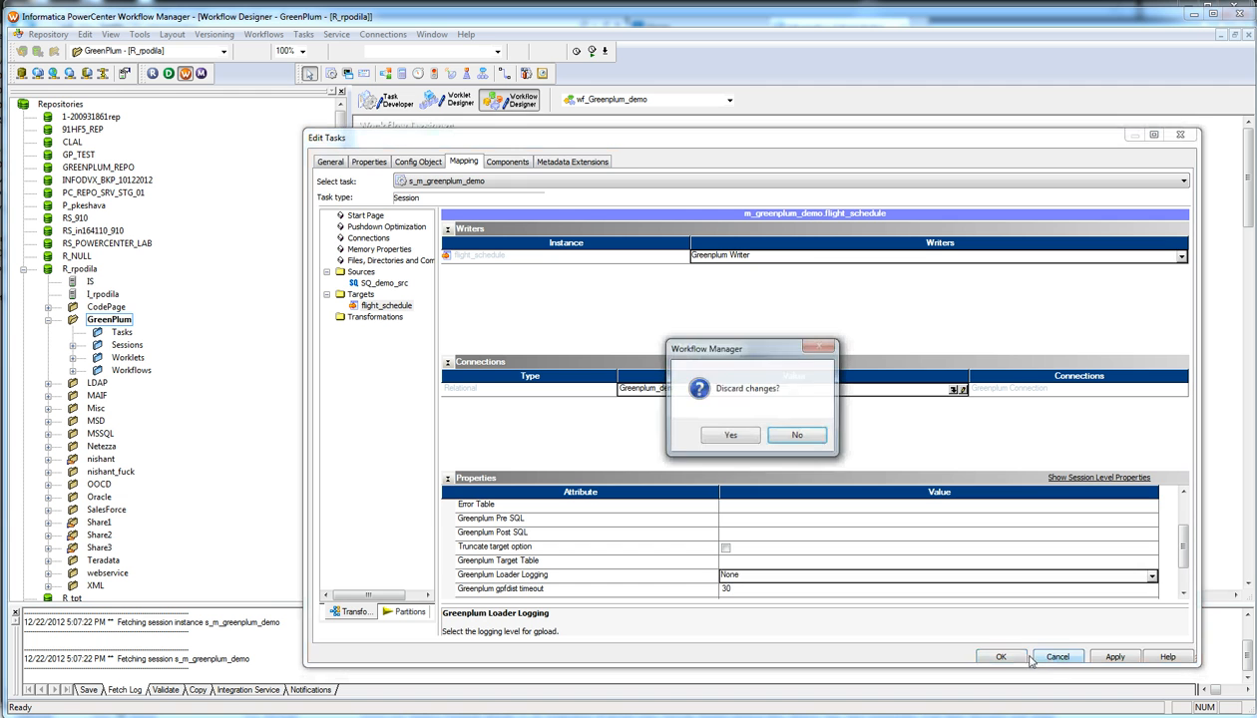
left_click(730, 437)
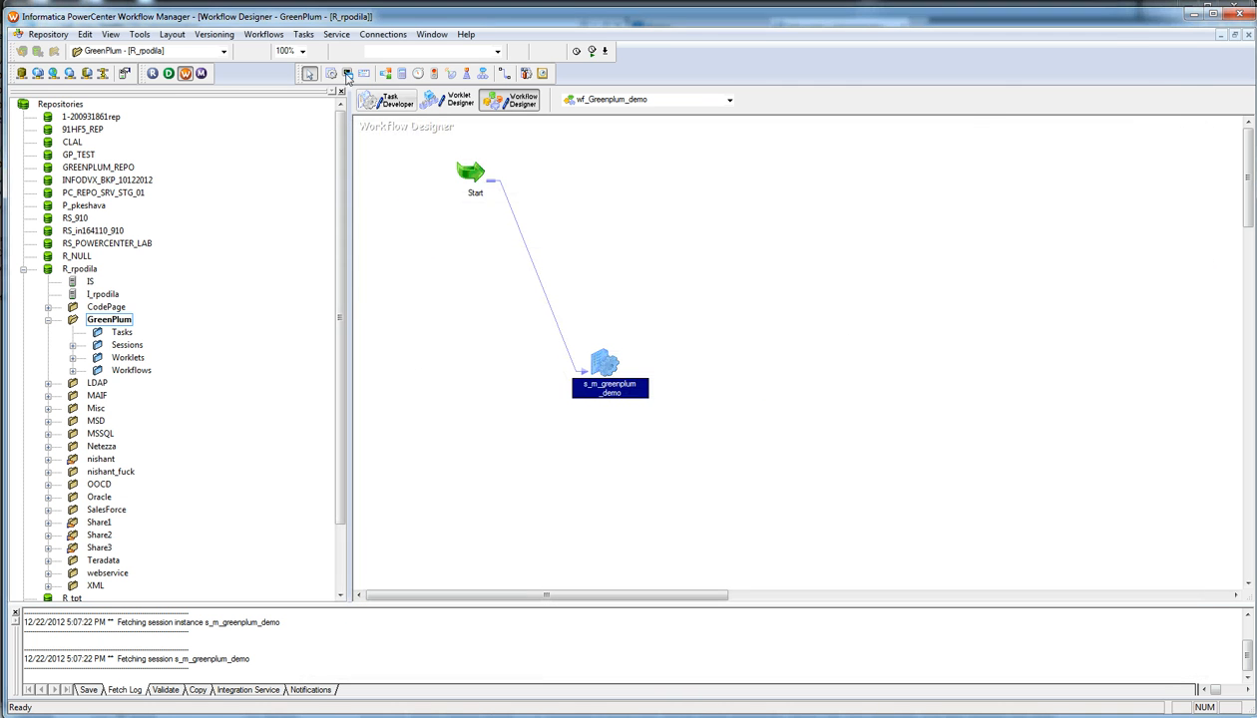
Step: Create a new relational connection of the Greenplum Connection subtype
left_click(383, 33)
left_click(392, 49)
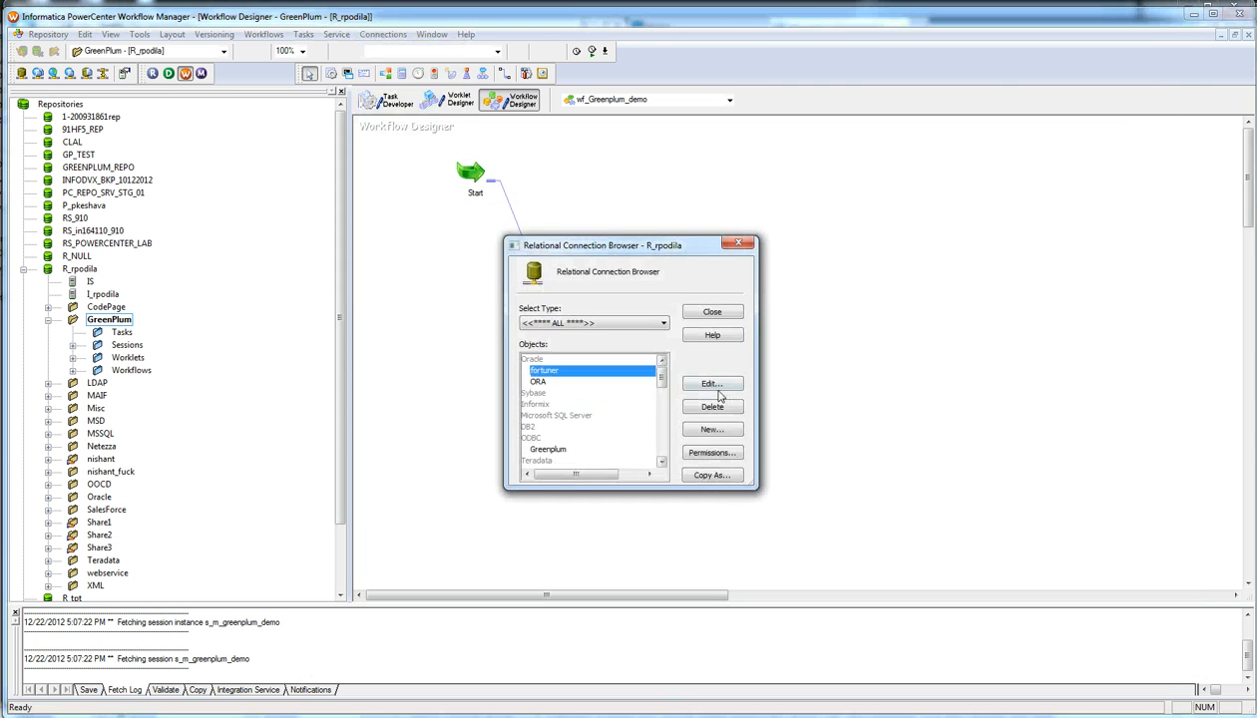
left_click(711, 429)
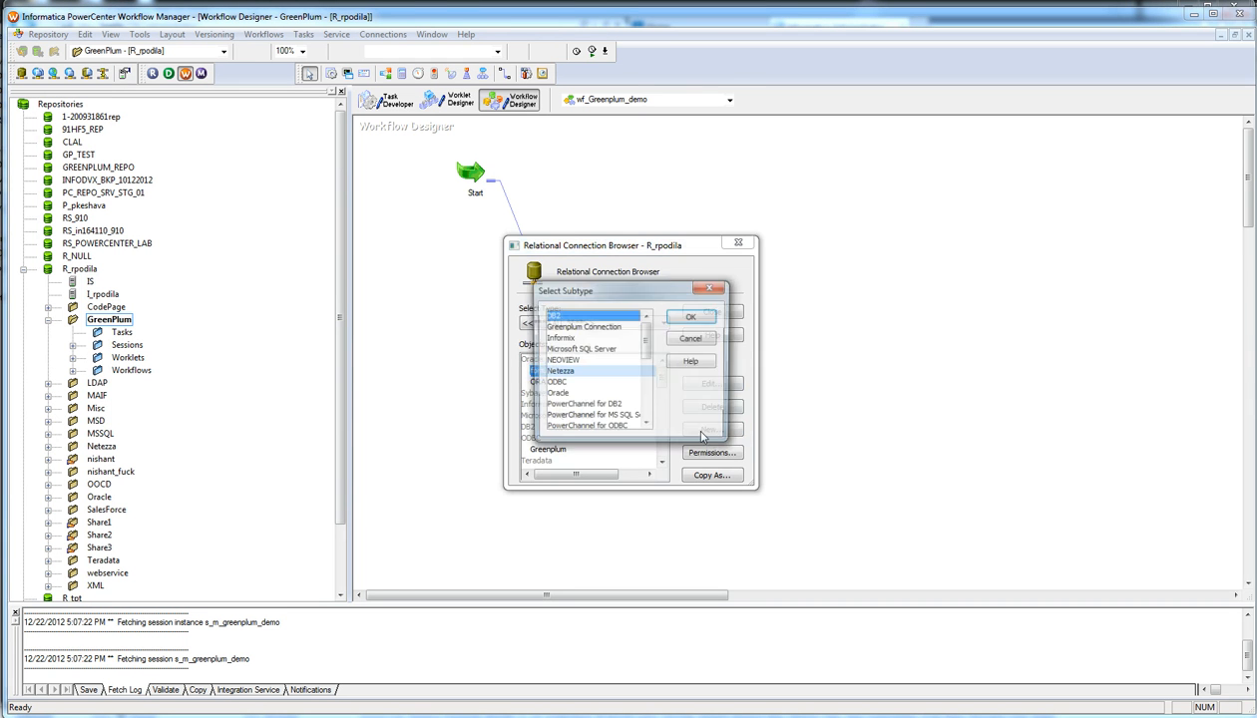
left_click(590, 329)
left_click(691, 317)
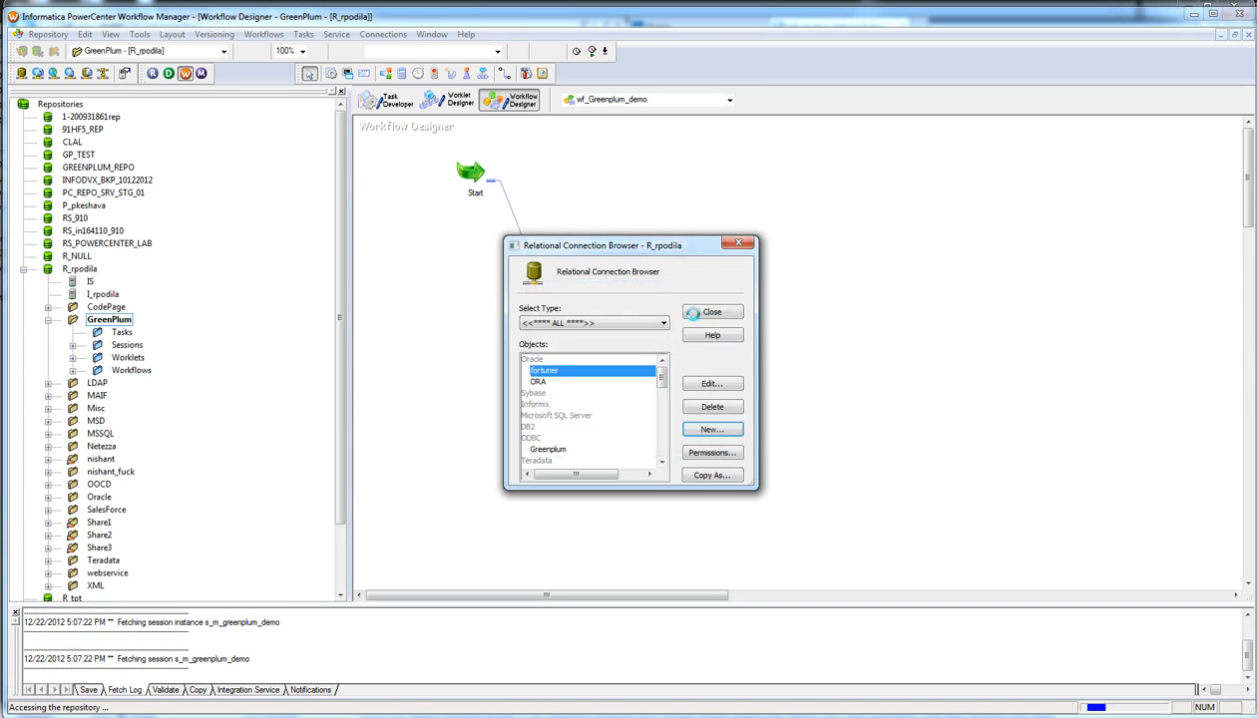
Step: Inspect the connection's user name and Host Name attributes, then switch to the PuTTY terminal
left_click(582, 289)
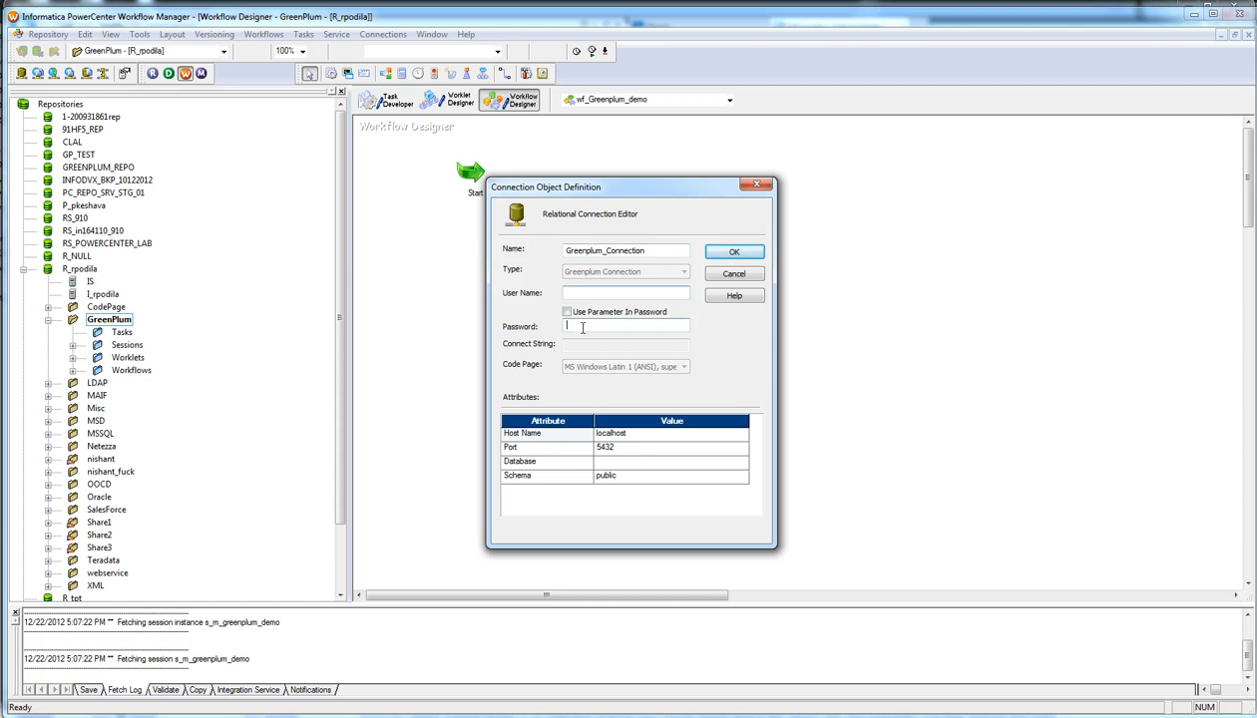
left_click(631, 436)
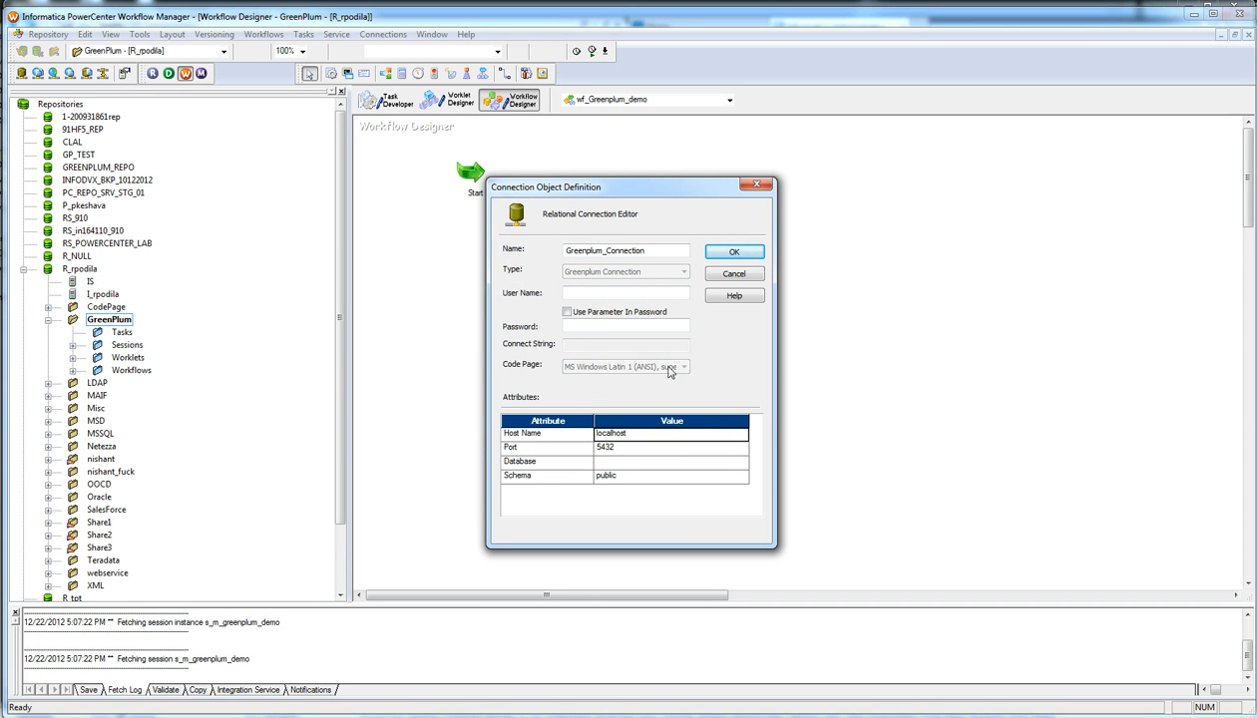
left_click(118, 717)
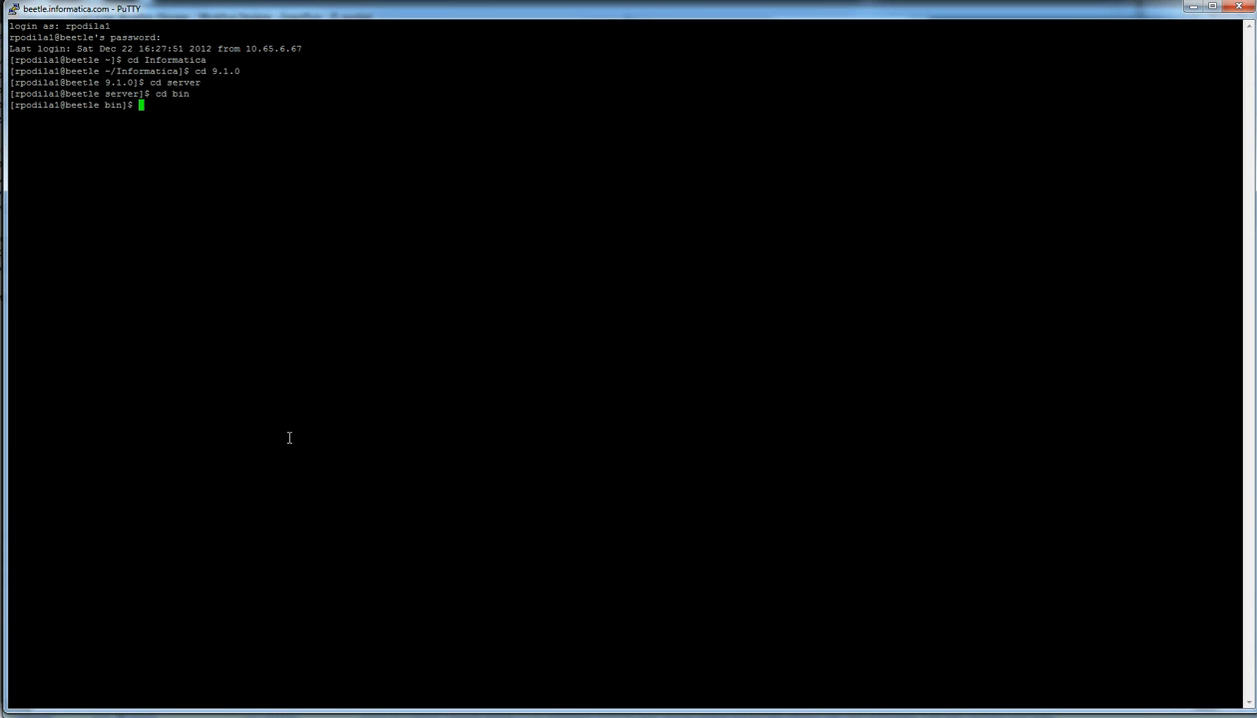
Step: List the *gp* libraries in bin, then enter Plugin and locate GreenplumConnector.xml
type("ls -ltr *gp*")
key("Return")
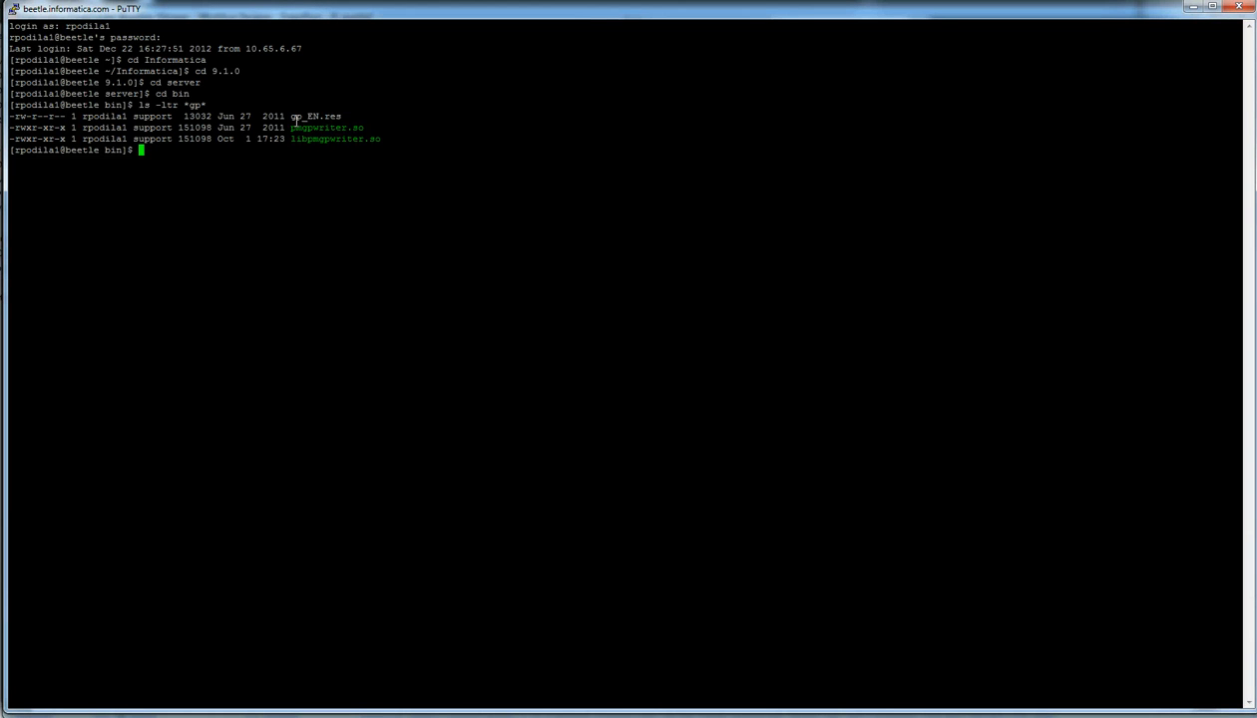
type("cd plugin")
key("Return")
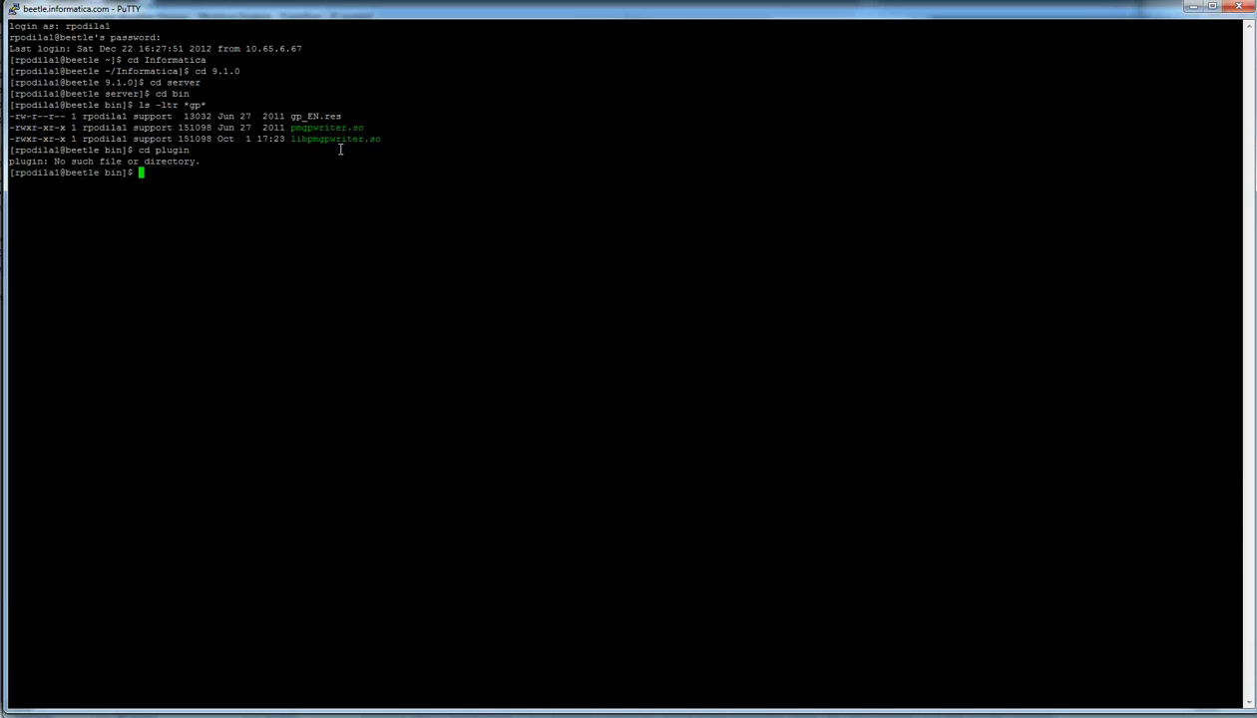
type("cd Plugin")
key("Return")
type("ls -")
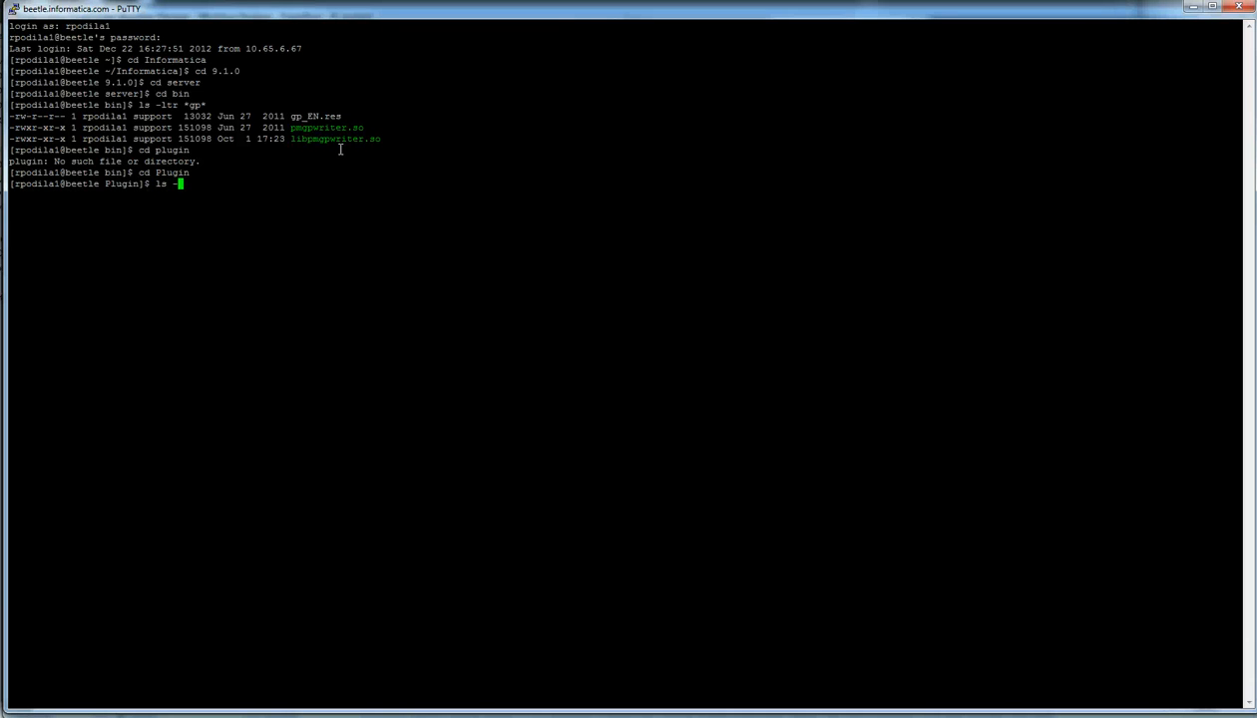
type("ltr")
key("Return")
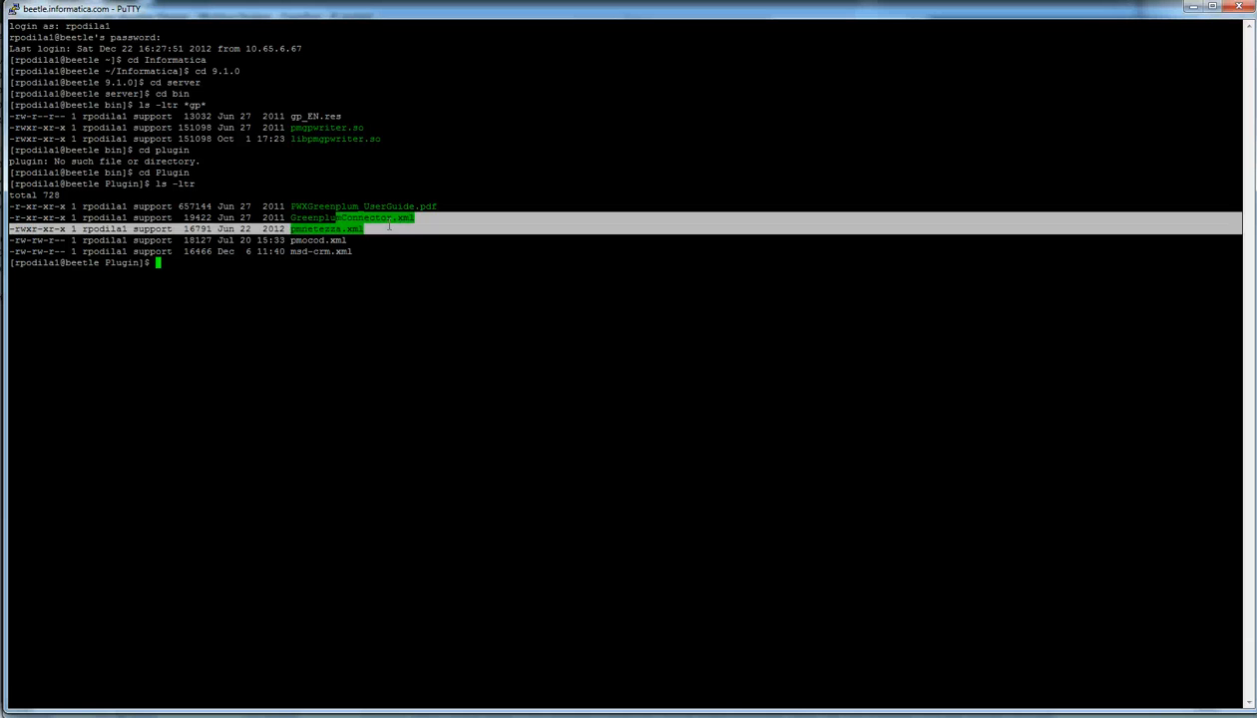
left_click_drag(341, 216, 399, 224)
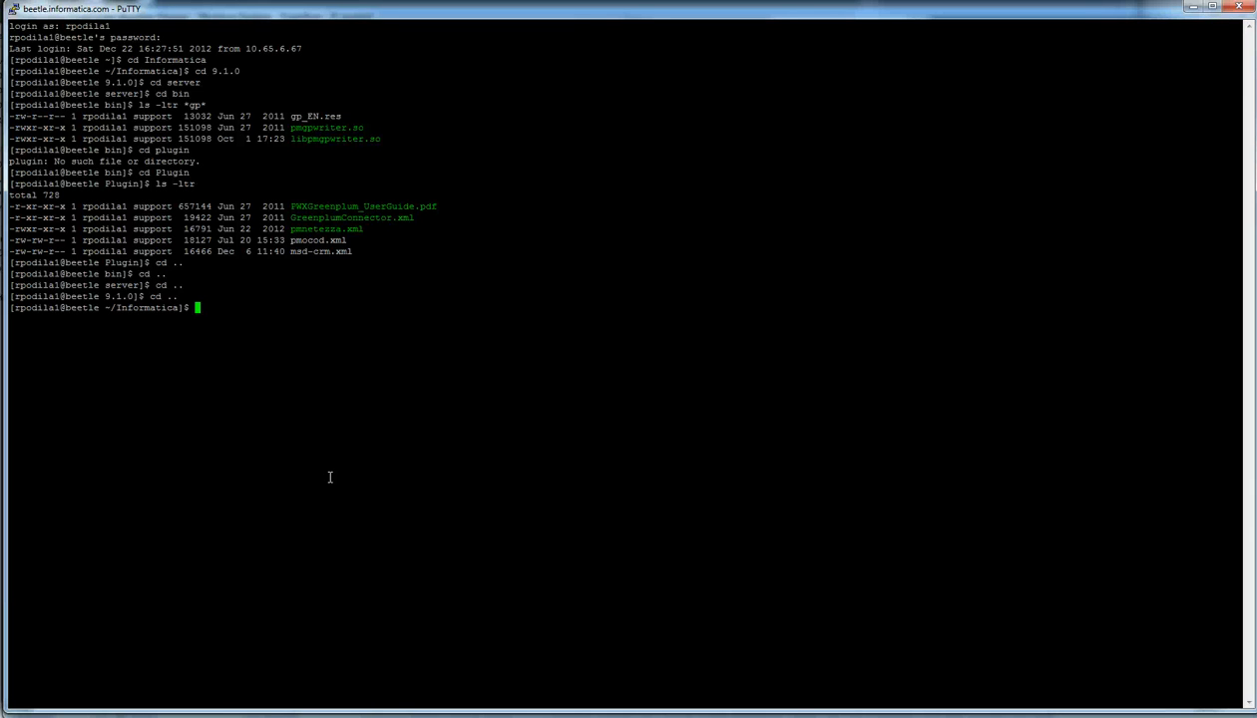
Step: Enter GP_LOAD, list its contents, and highlight greenplum_loaders_path.sh
type("cd GP_")
type("LOAD")
key("Return")
type("ls -ltr")
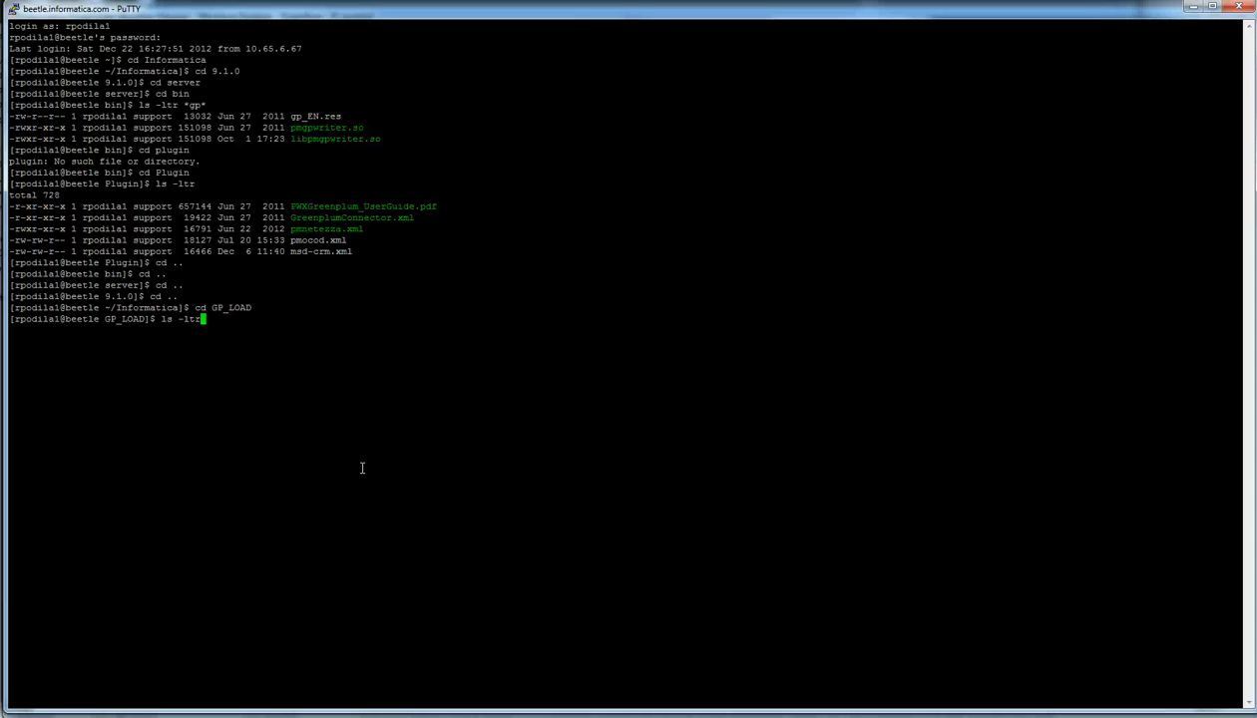
key("Return")
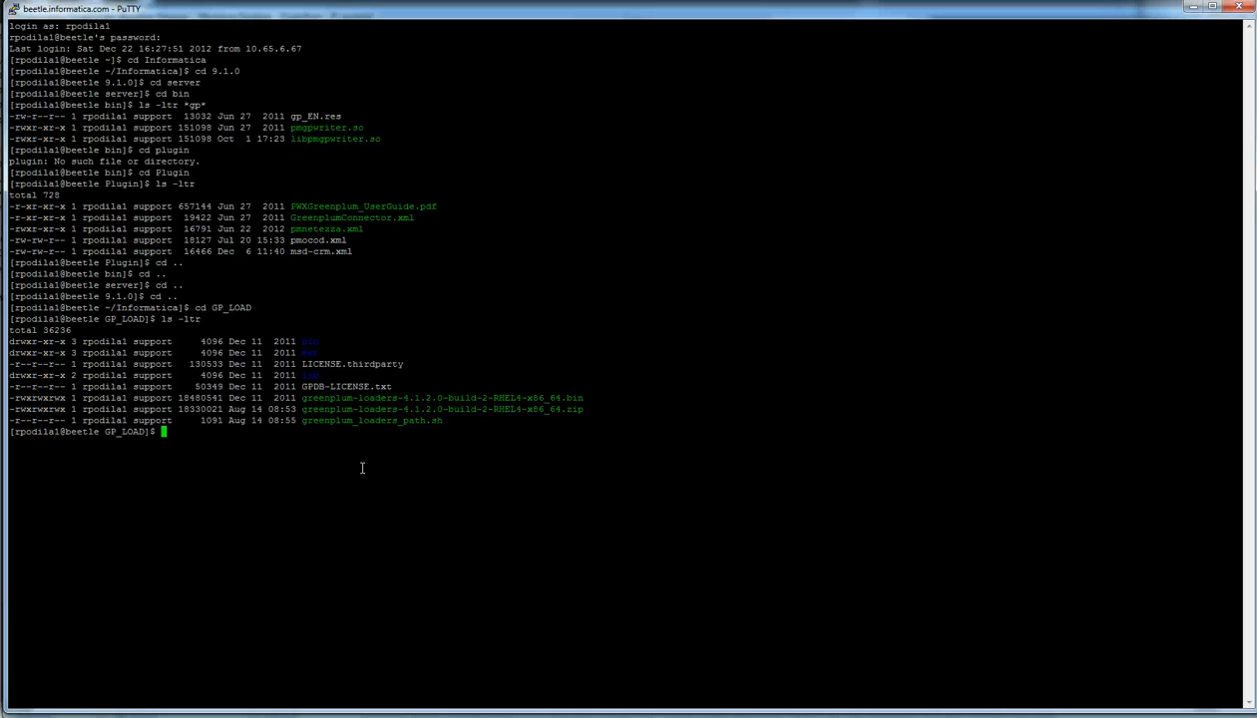
double_click(307, 352)
left_click_drag(299, 420, 437, 420)
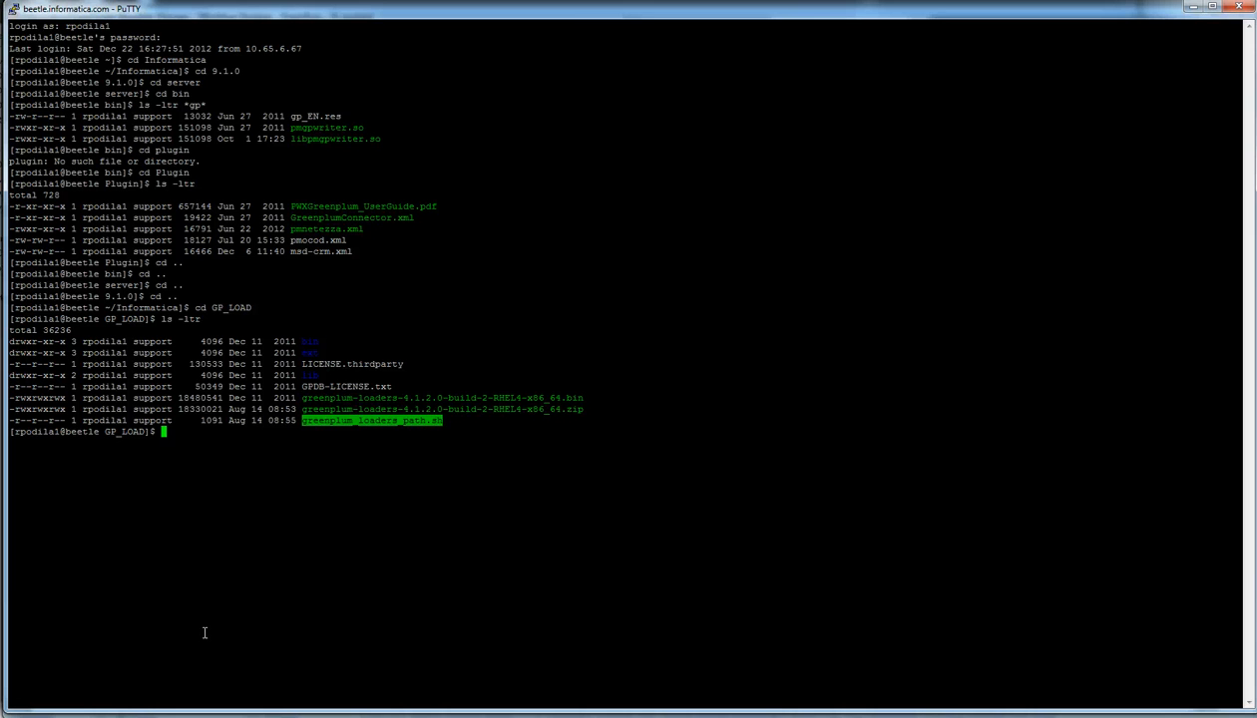
Step: Go back up with cd .. to the Informatica folder
type("cd cd")
key("BackSpace")
key("BackSpace")
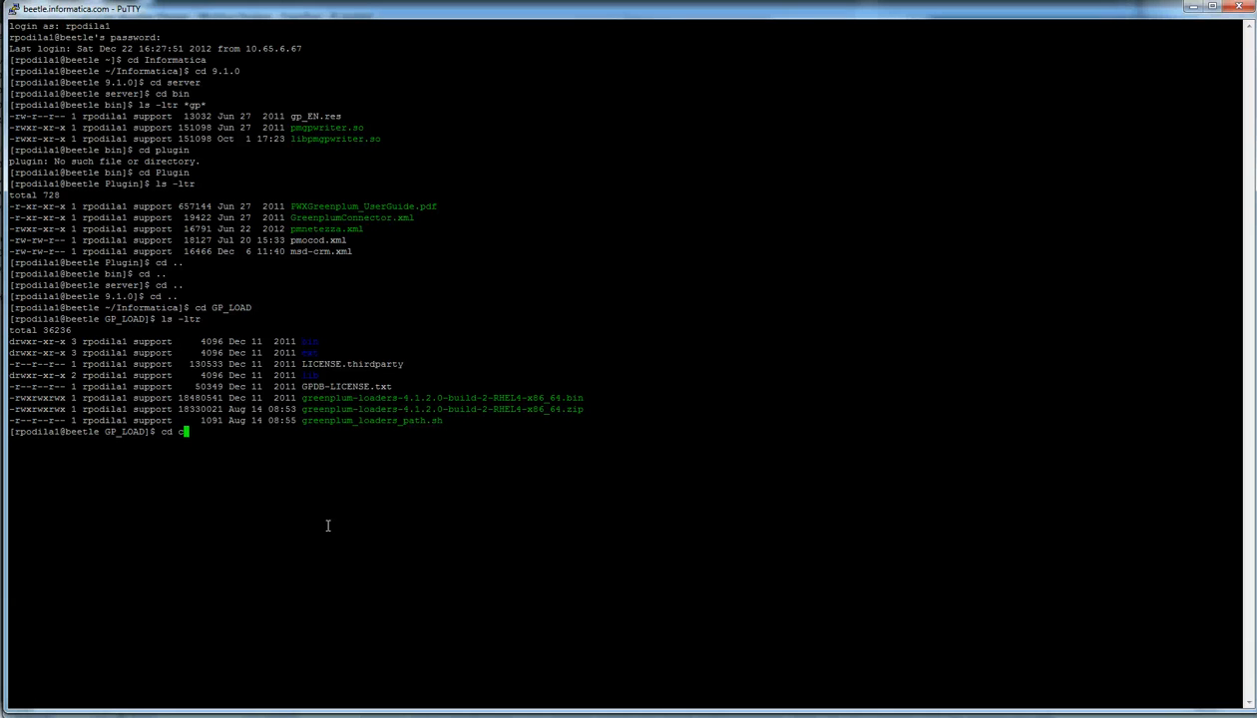
type("..")
key("Return")
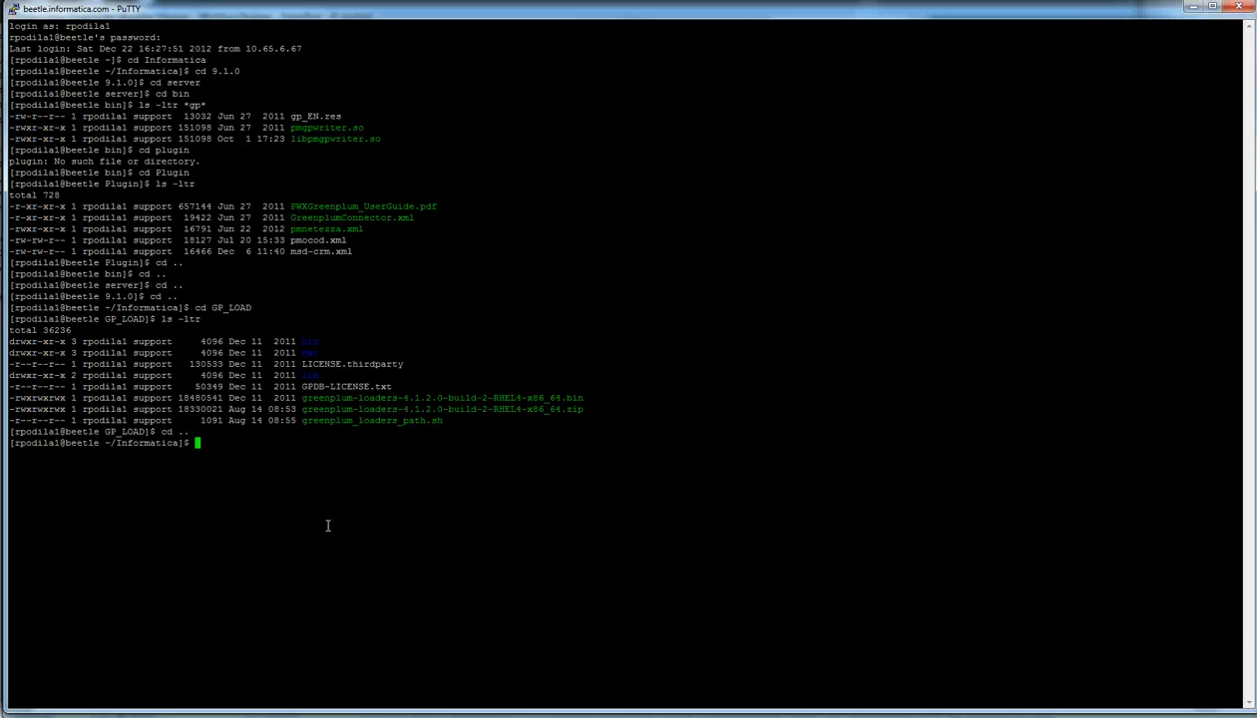
Step: Display env.txt and highlight the GPHOME_LOADERS GP_LOAD path and the PYTHONPATH variable
type("cat env.txt")
key("Return")
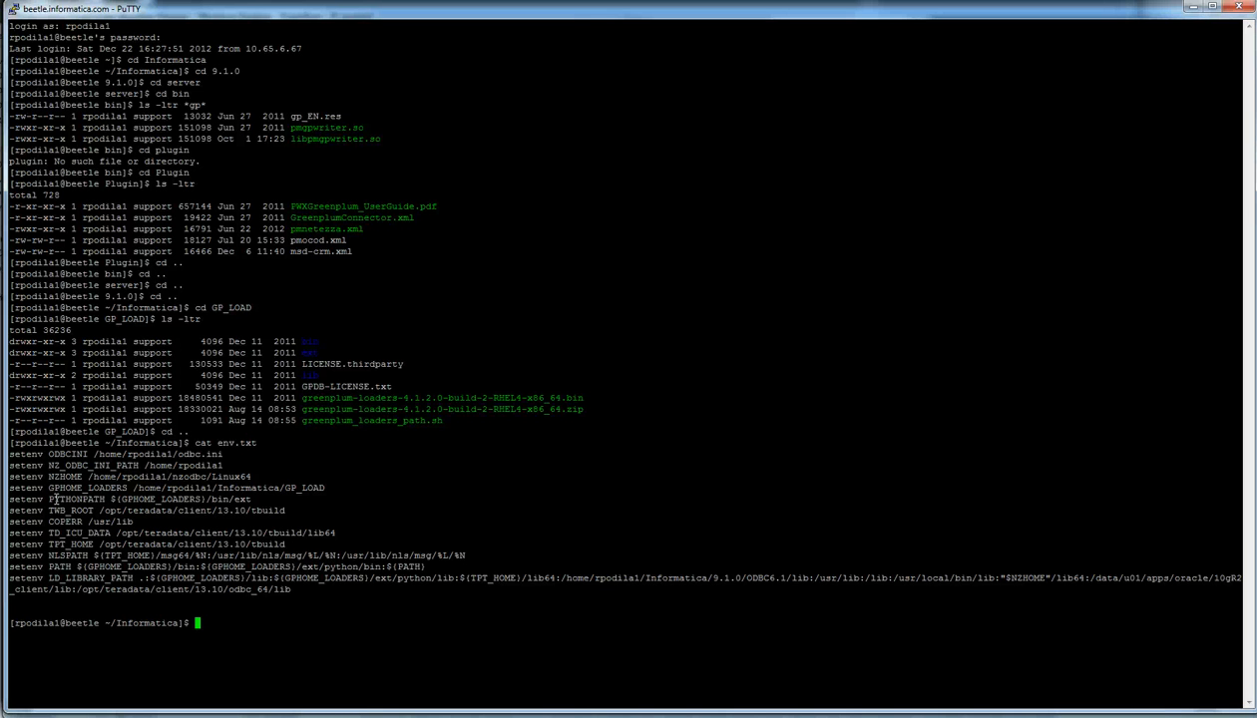
left_click_drag(47, 488, 327, 488)
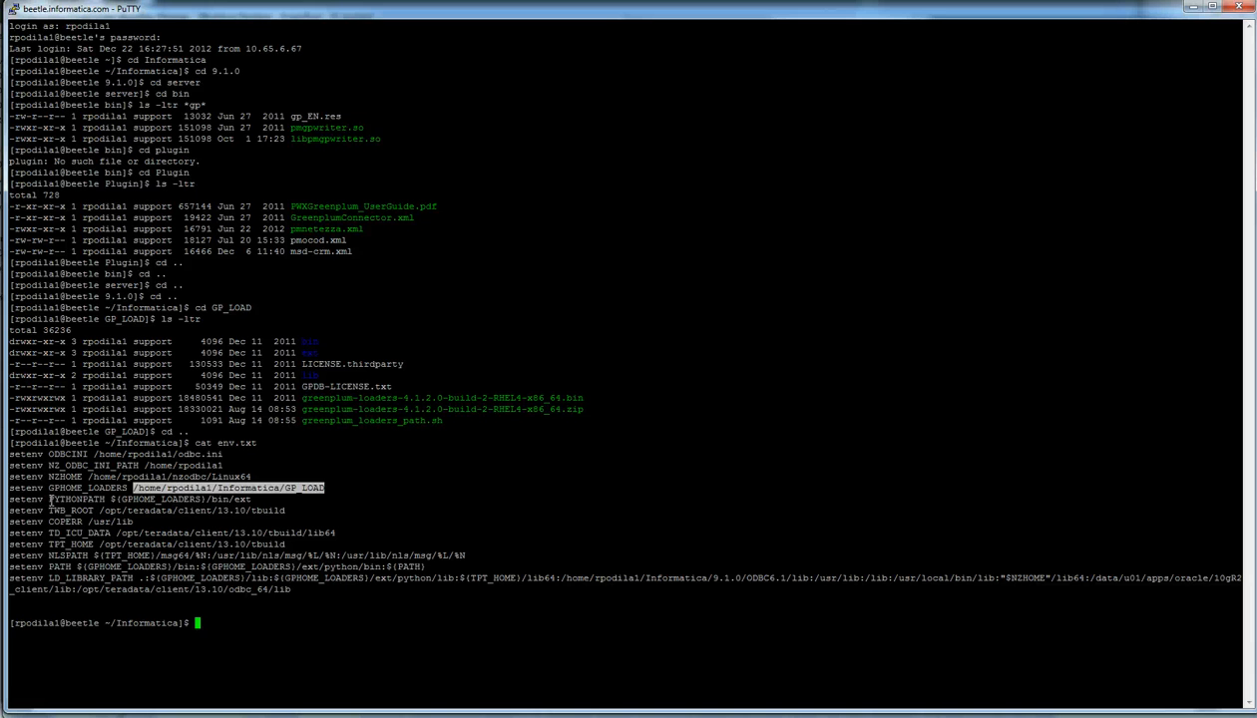
left_click_drag(49, 499, 112, 499)
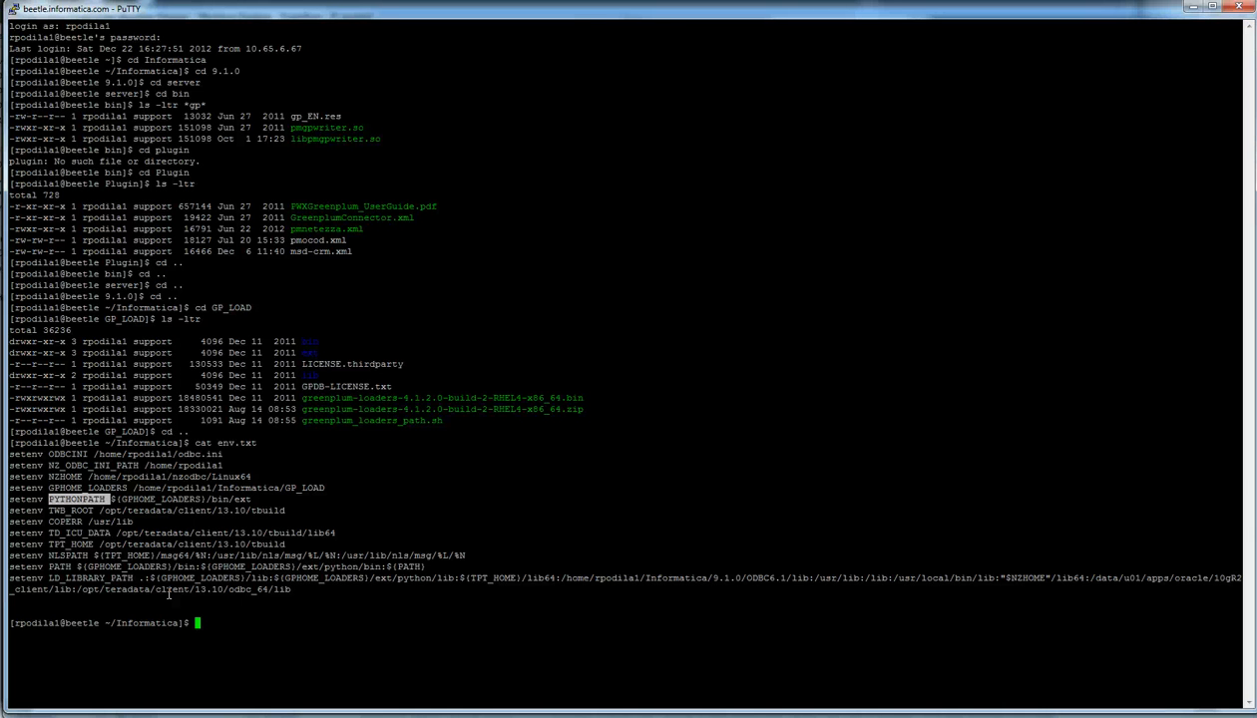
Step: In Workflow Monitor, restart the s_m_greenplum_demo session task
left_click(160, 717)
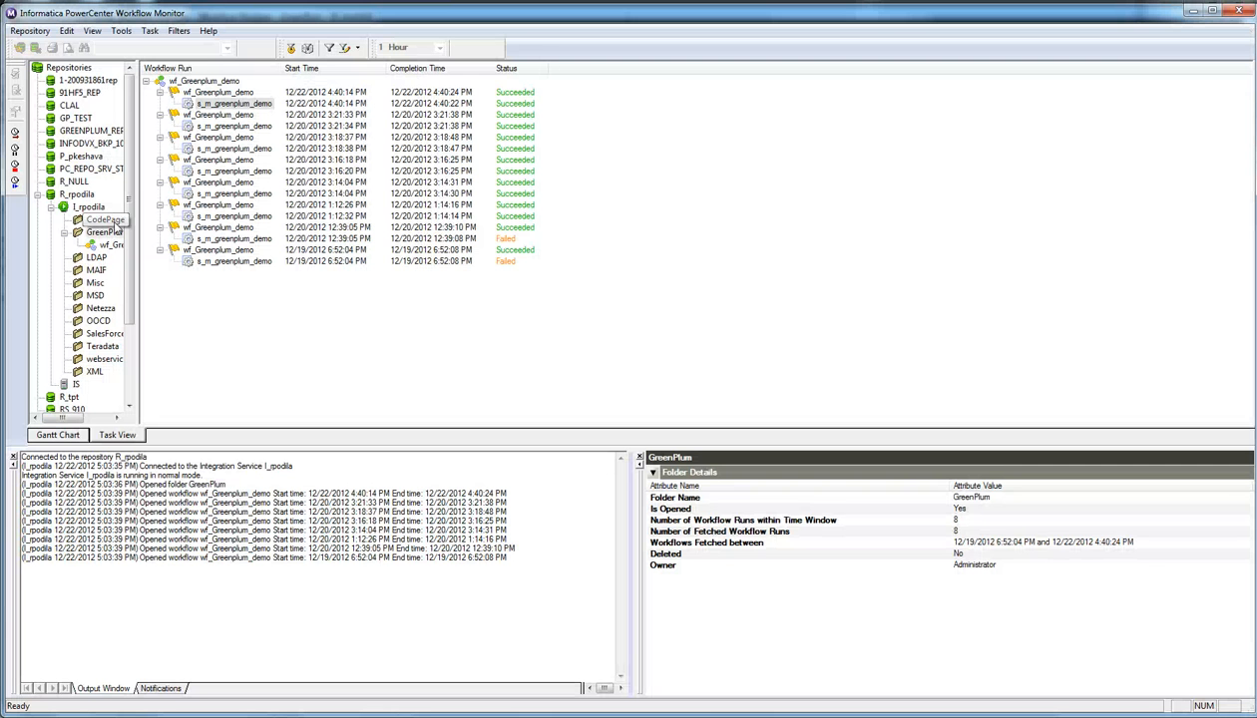
right_click(238, 105)
left_click(277, 133)
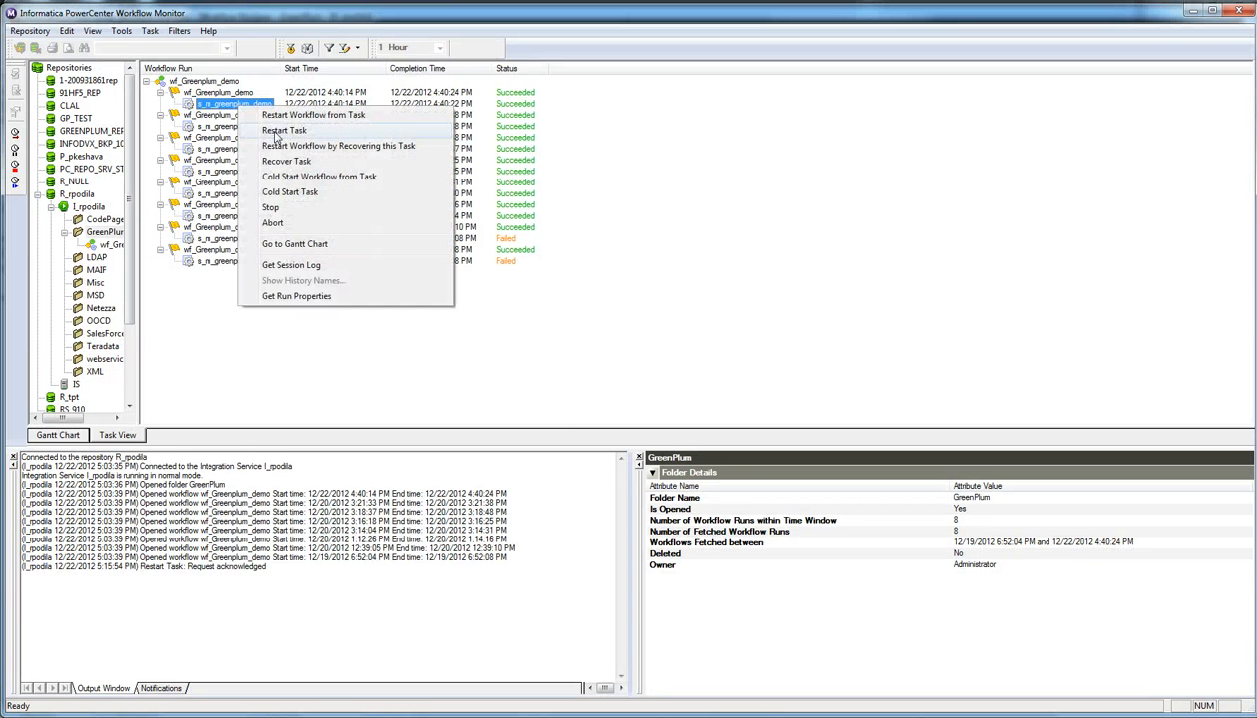
left_click(277, 133)
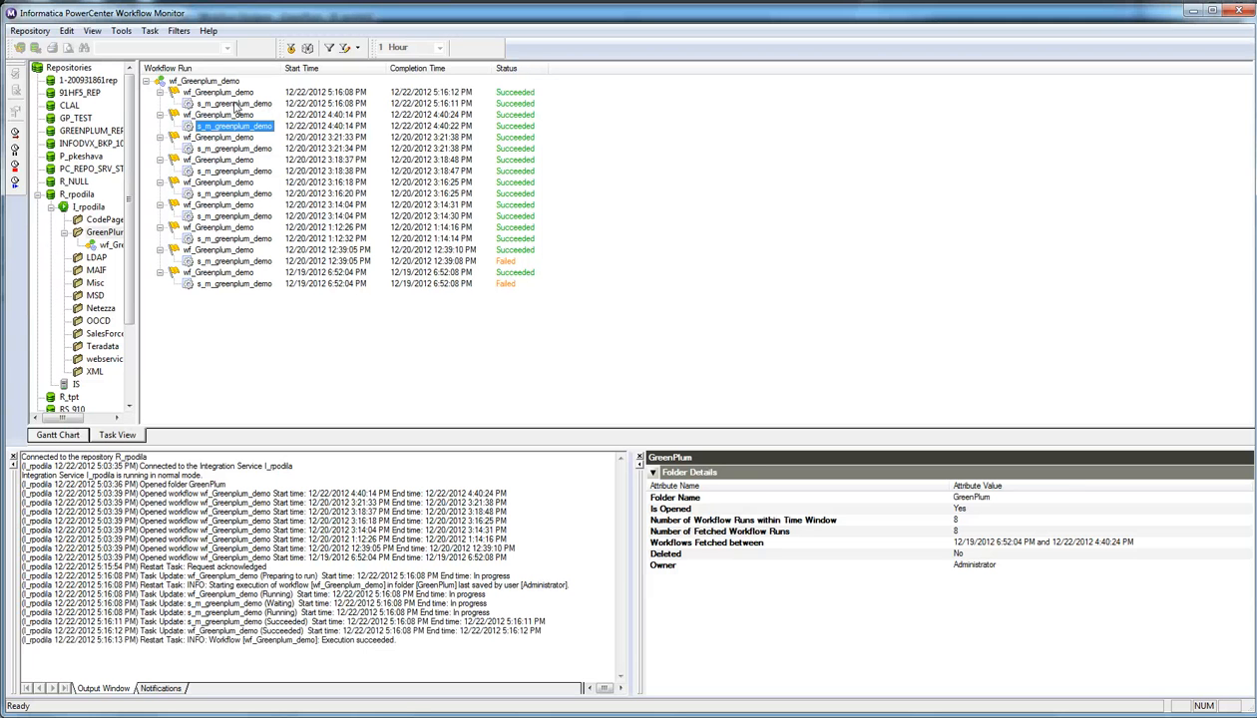
Step: Bring up the s_m_greenplum_demo session log showing the gpload load of public.flight_schedule
key("super")
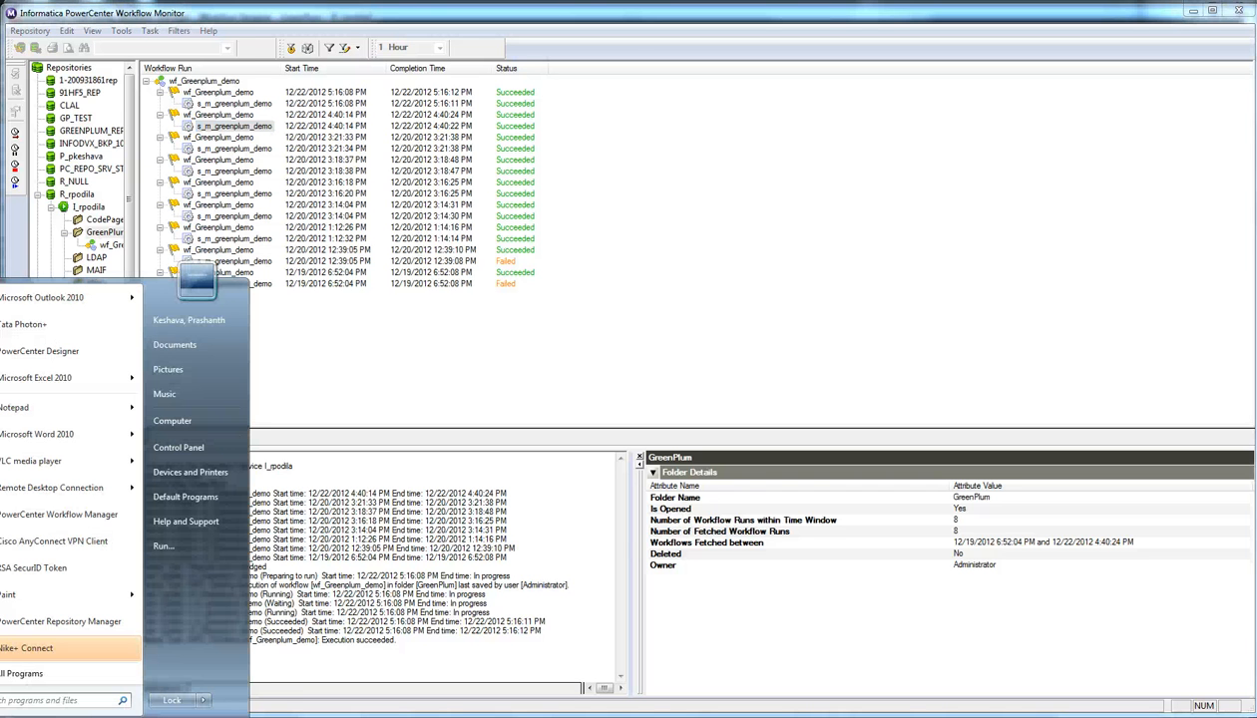
key("Escape")
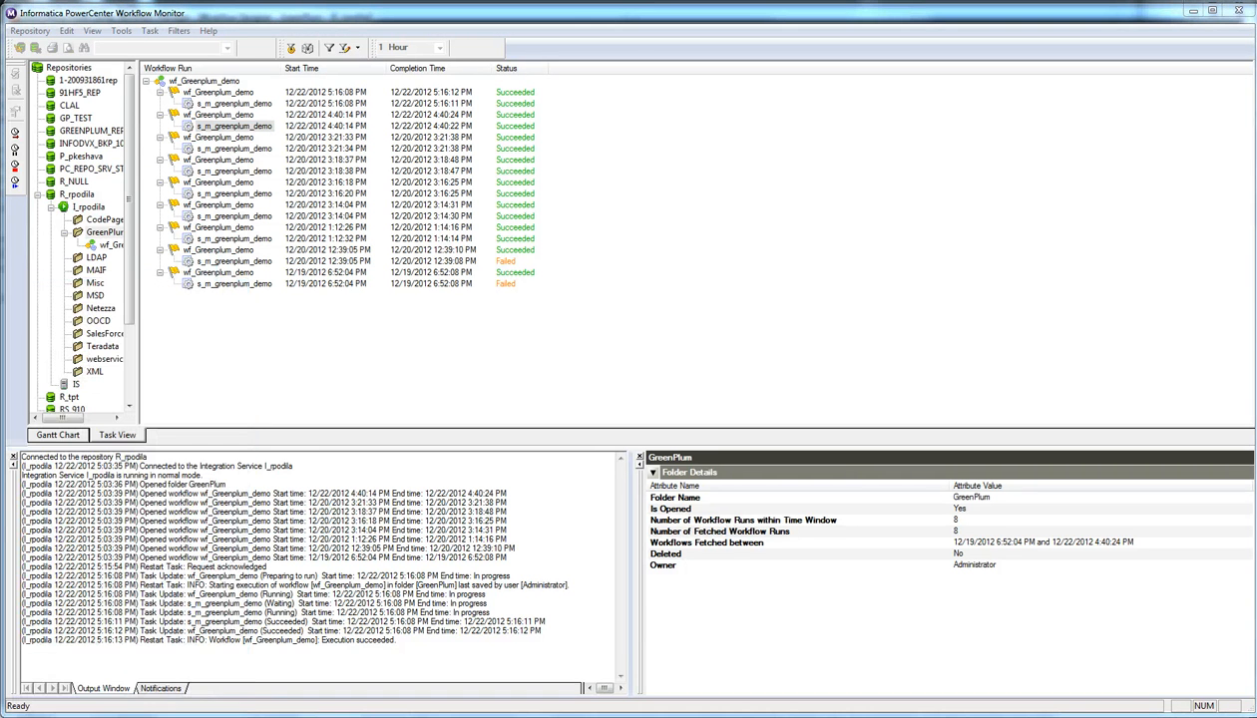
mouse_move(180, 717)
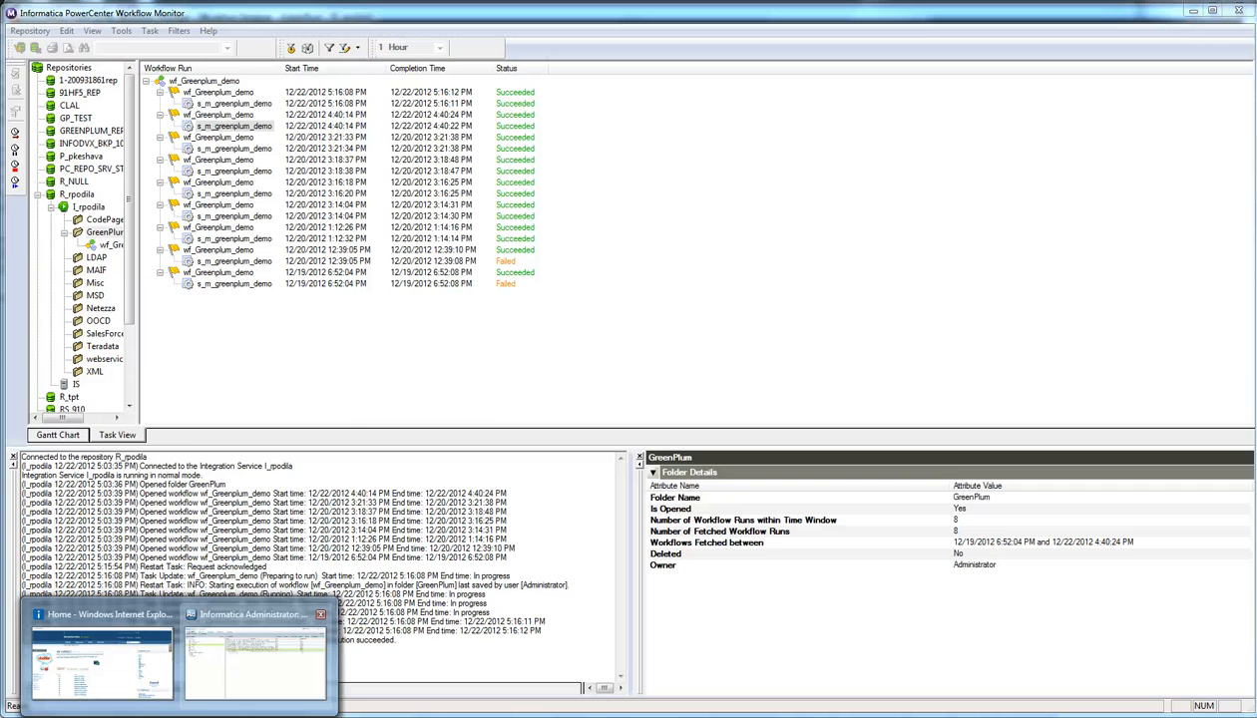
left_click(299, 656)
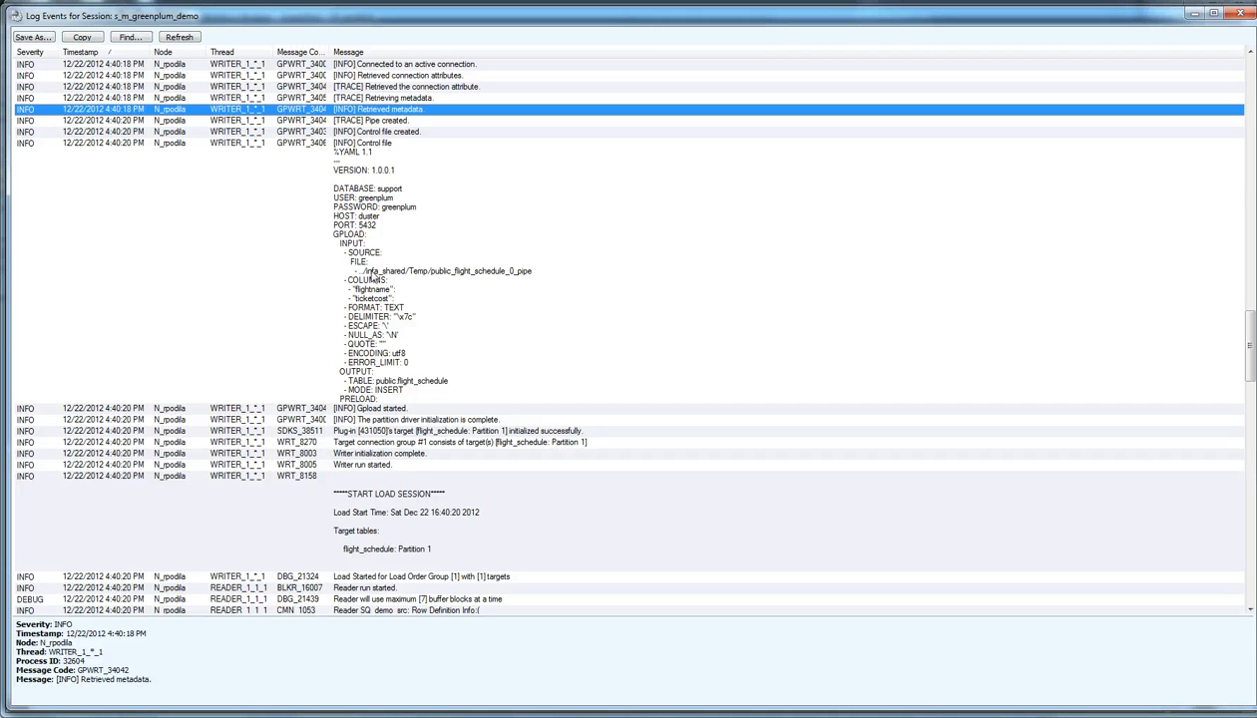
left_click(362, 224)
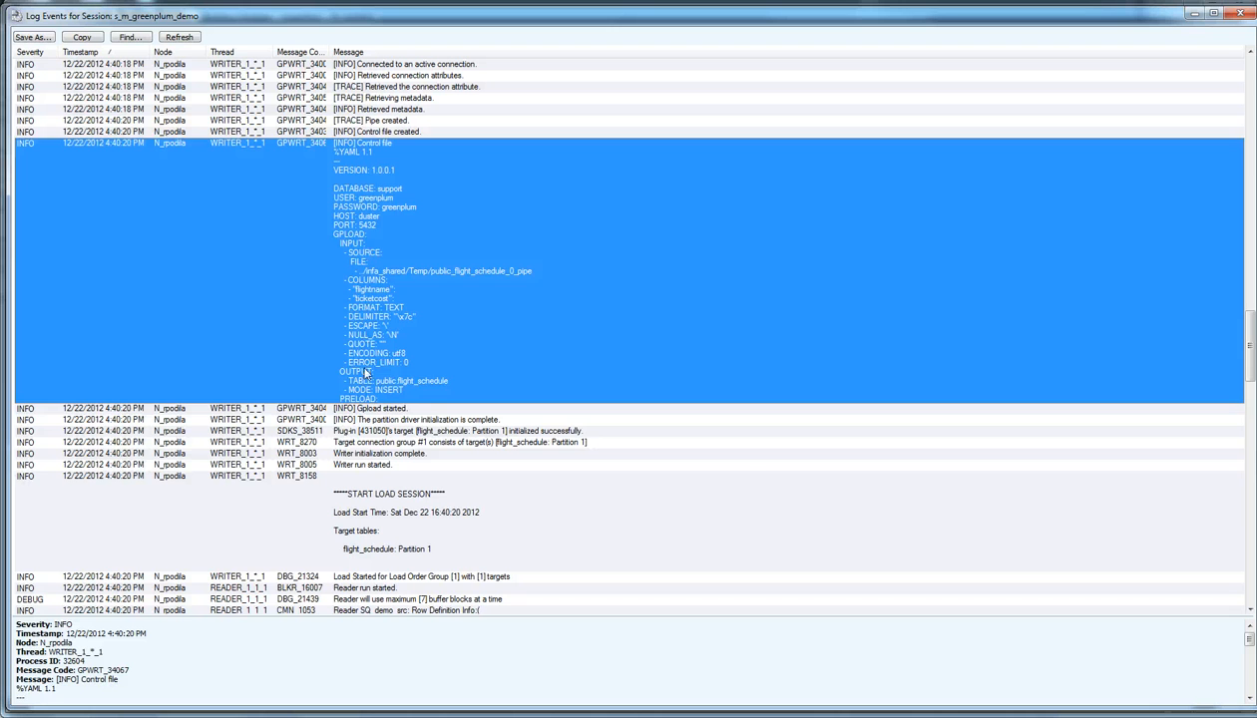
left_click(373, 408)
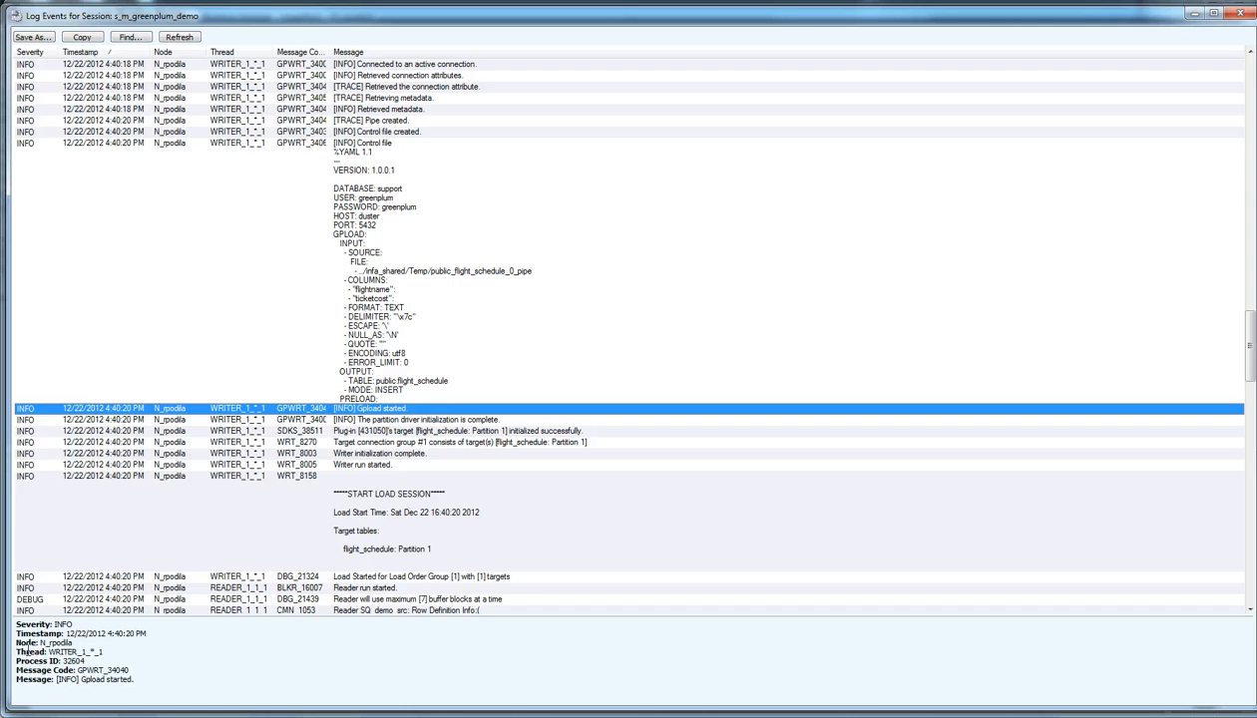
Step: In the PuTTY terminal, change into 9.1.0/server/infa_shared
key("alt+Tab")
type("cd ")
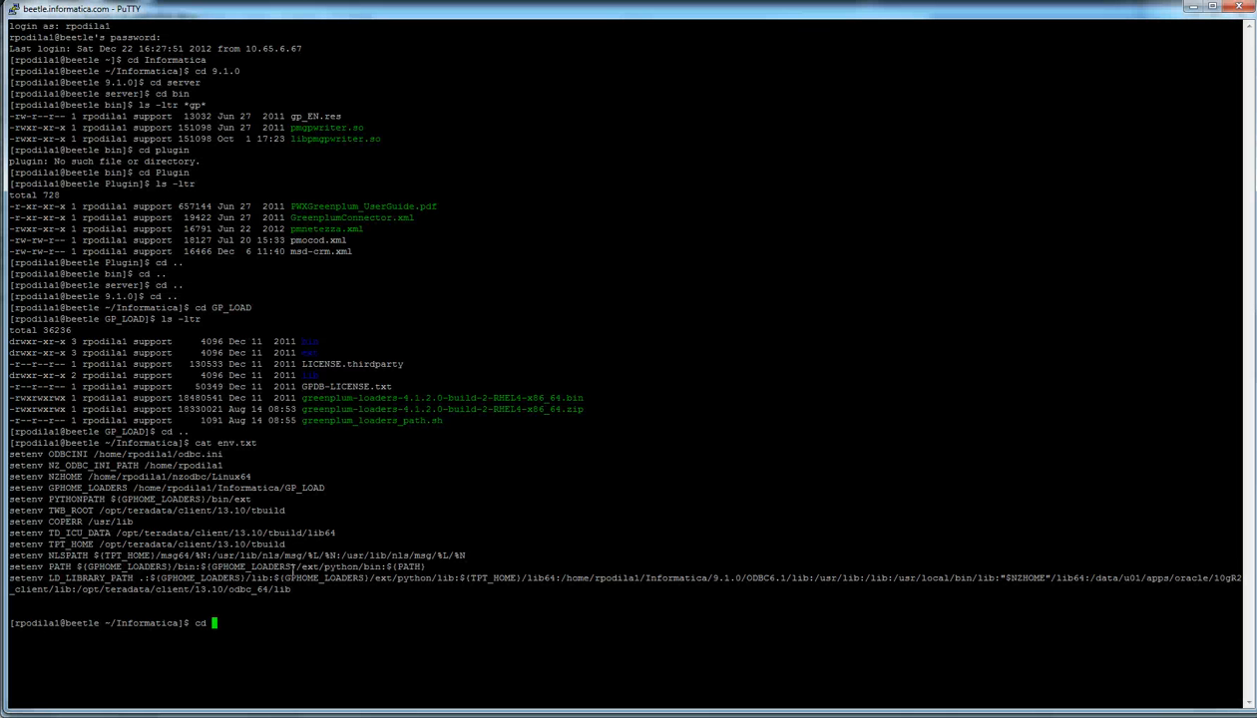
type("9.1.0")
key("Return")
type("cd serve")
type("r")
key("Return")
type("cd ins")
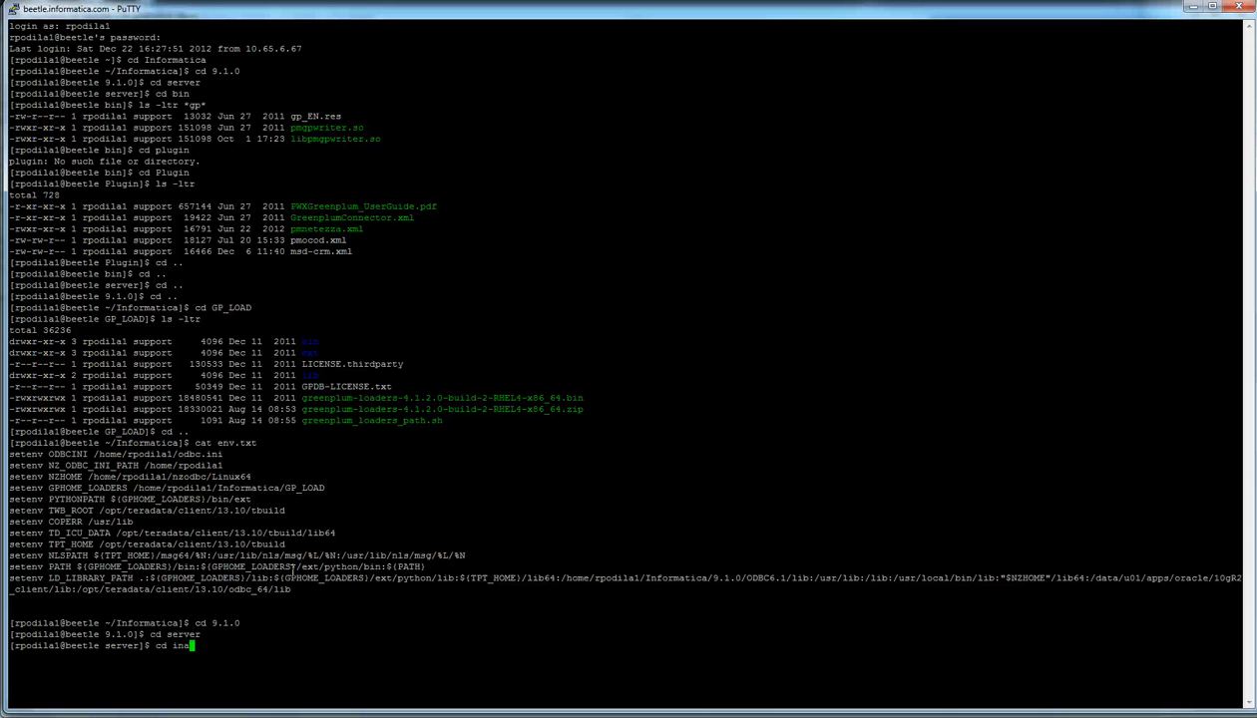
key("BackSpace")
type("fa_shared")
key("Return")
Step: Enter the Temp folder and list its gpload log files with ls -ltr
type("cd Te")
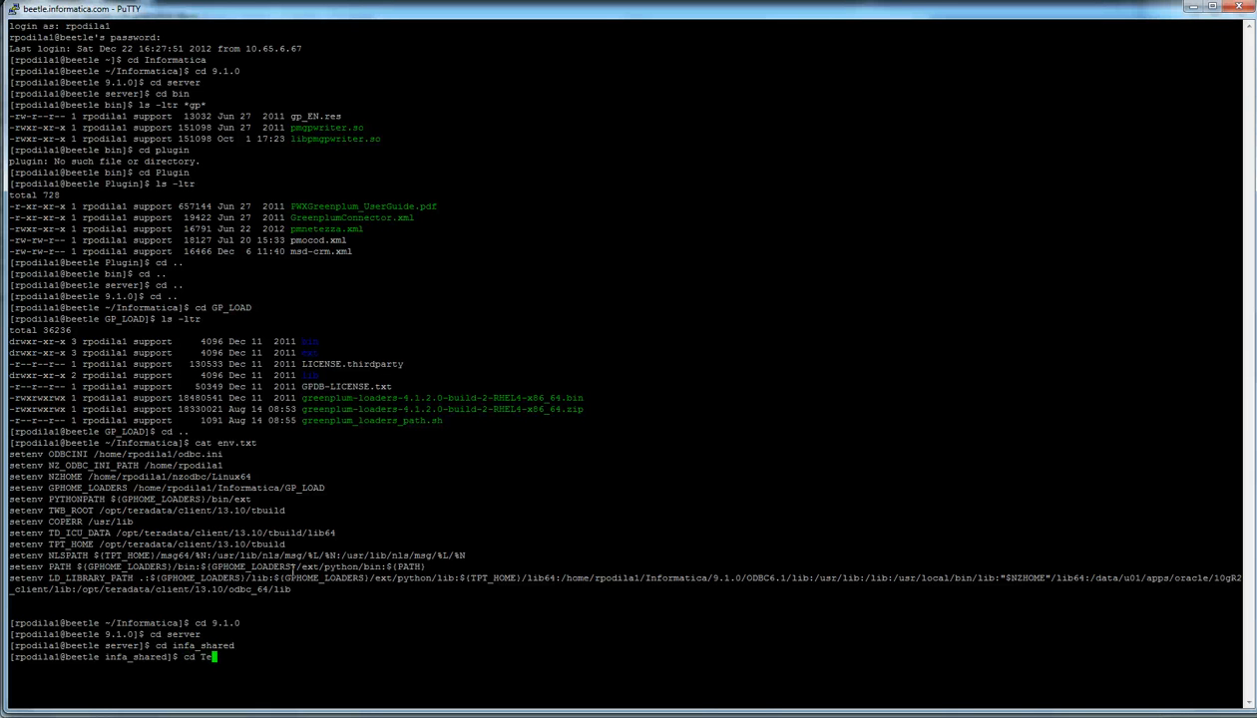
type("mp")
key("Return")
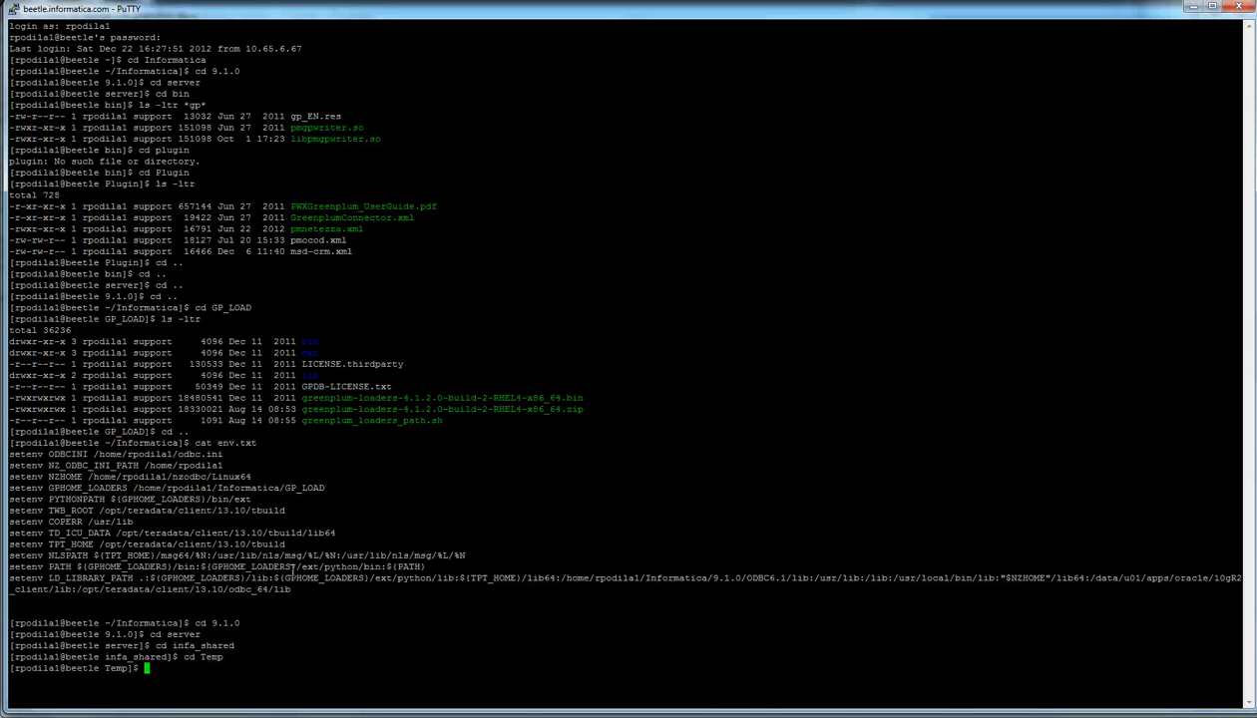
type("ls -ltr")
key("Return")
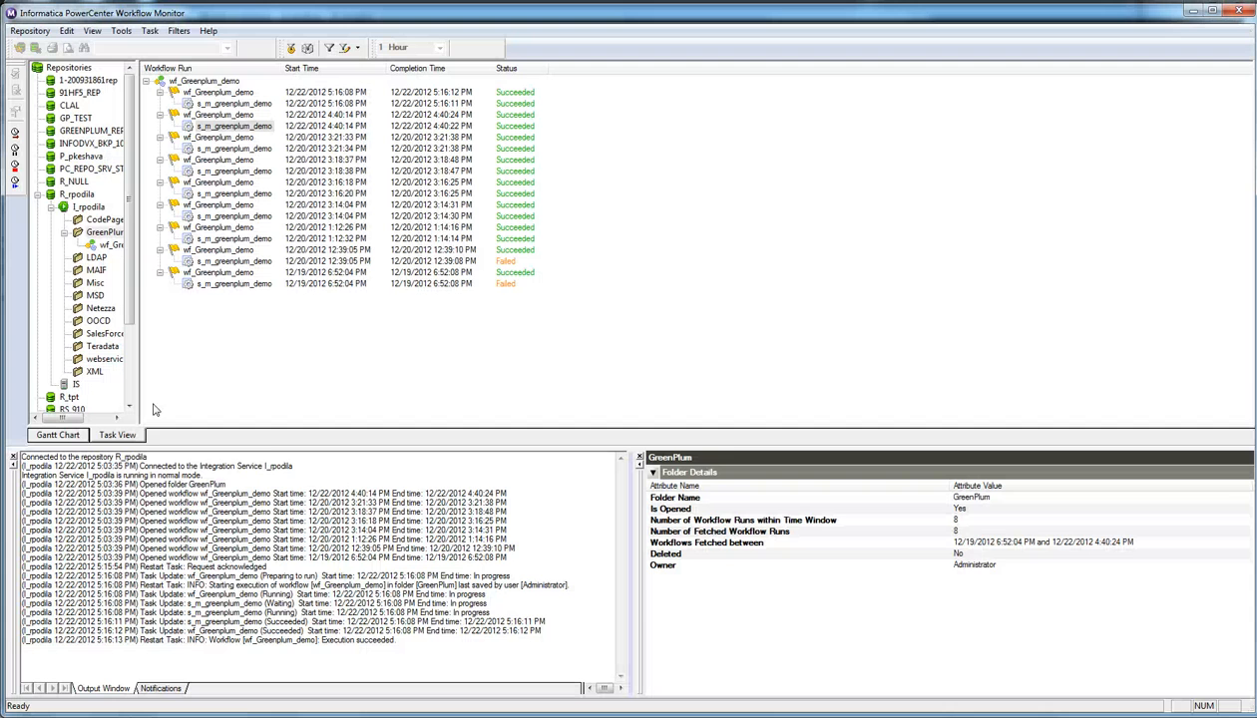
Step: Check the latest s_m_greenplum_demo run's statistics: flight_schedule shows 1 applied row
right_click(250, 101)
left_click(279, 295)
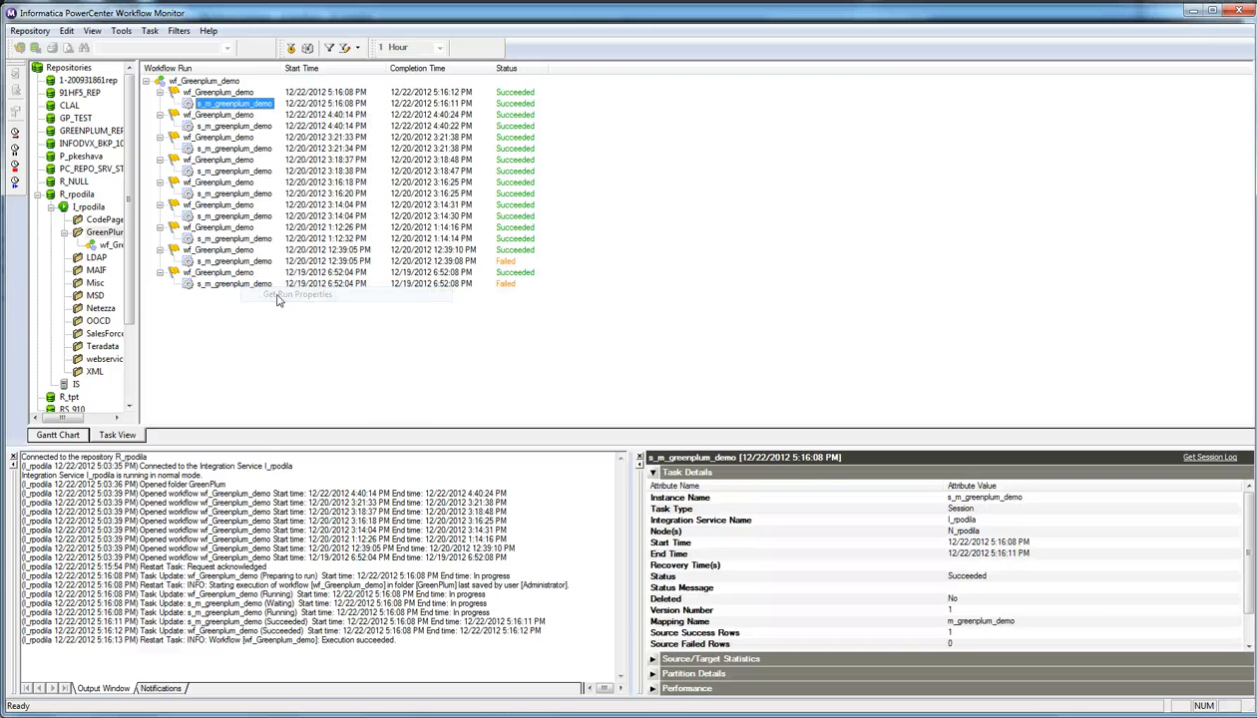
left_click(652, 659)
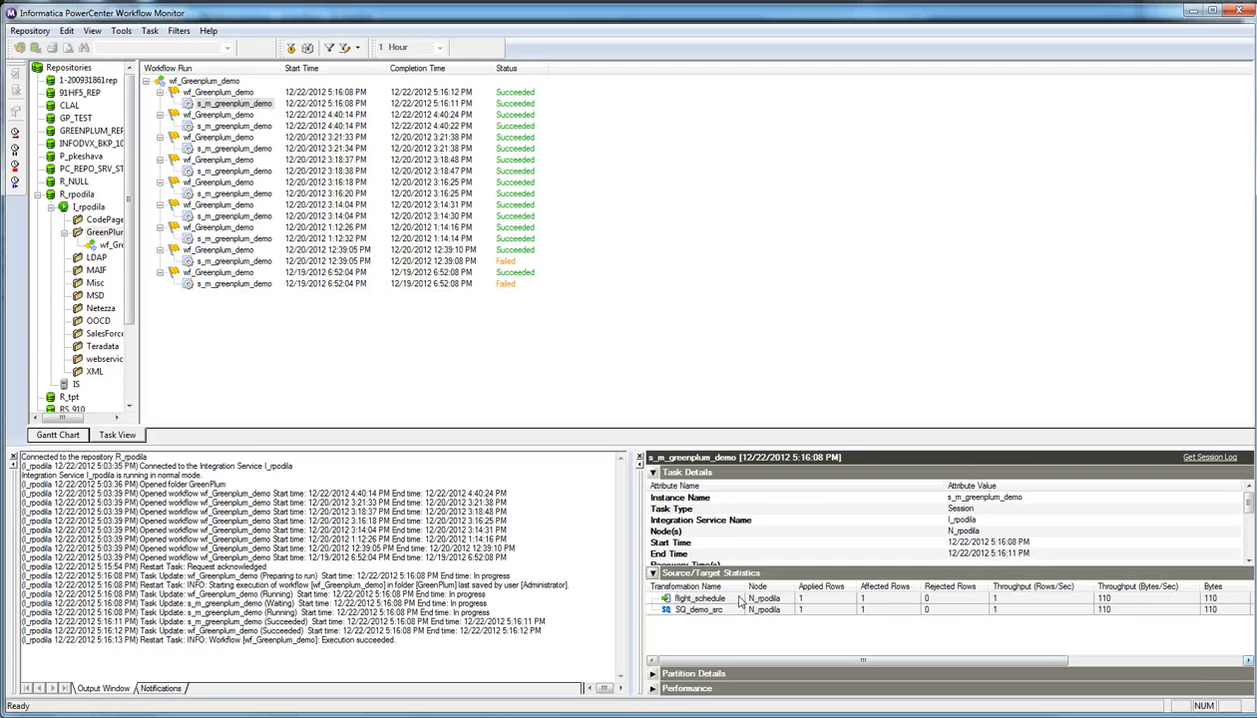
left_click(799, 600)
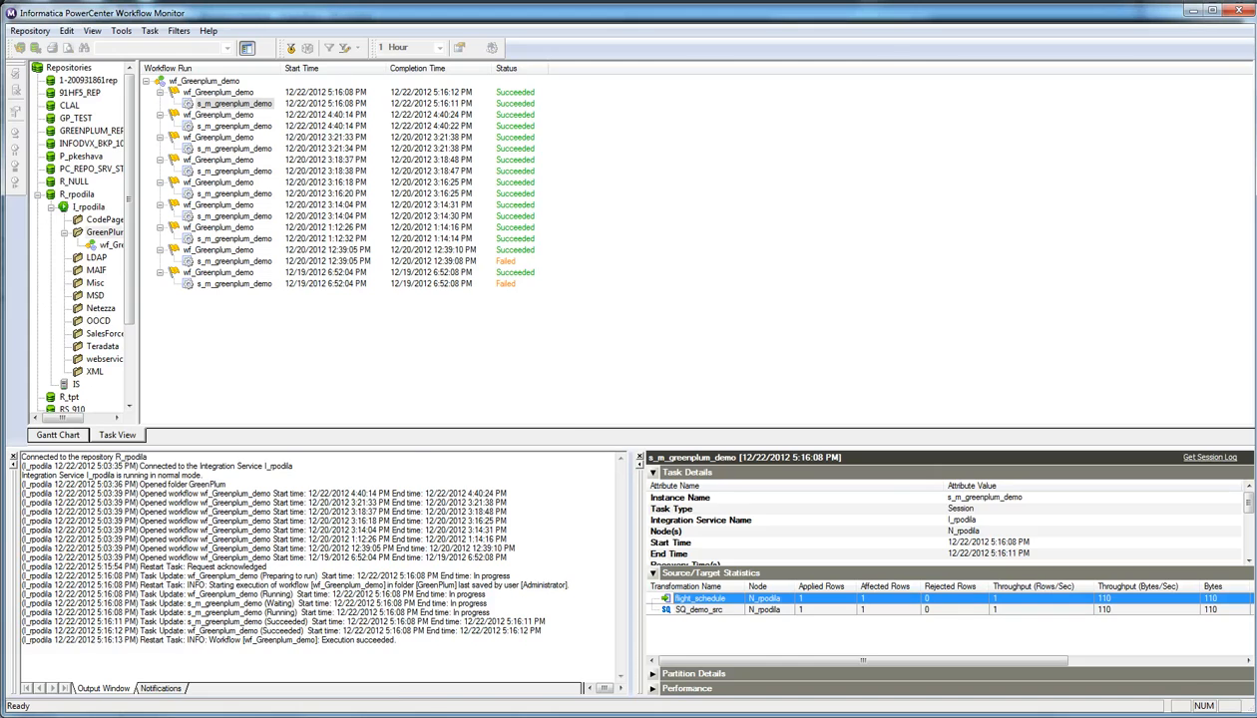
key("alt+Tab")
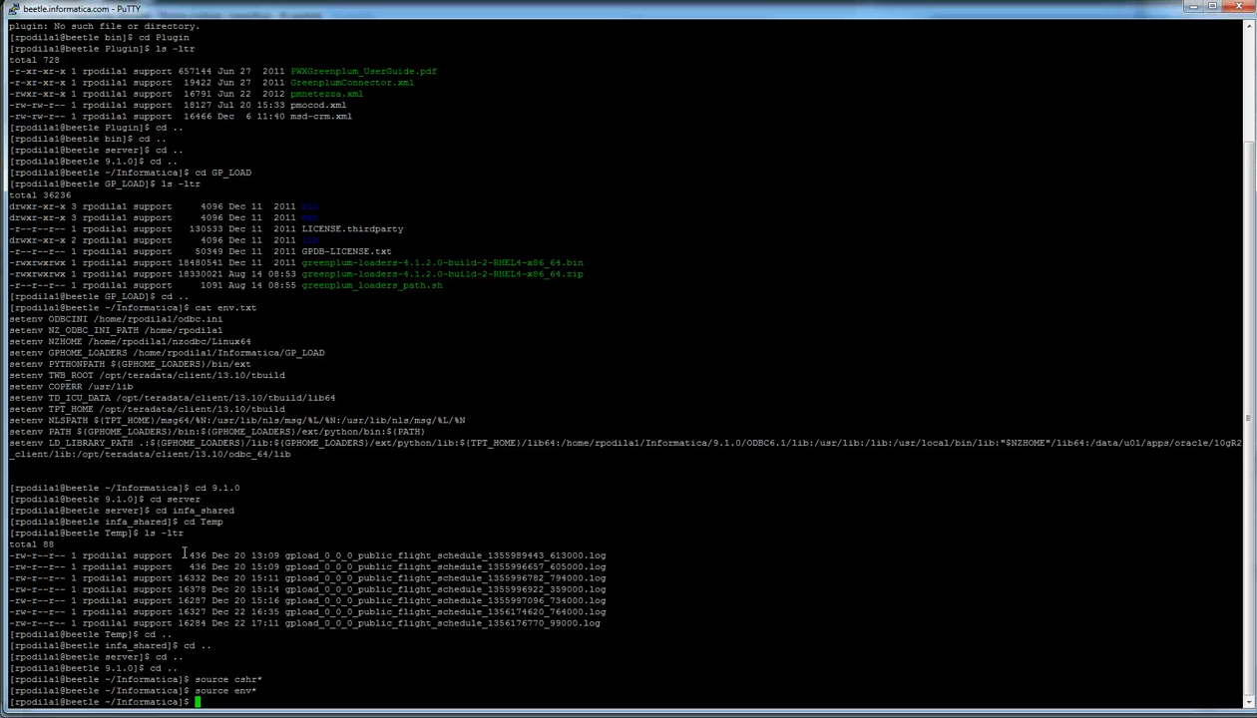
Step: Run bare gpload to show its usage, then enter 'gpload -f controlfile.txt -v'
type("gpload")
key("Return")
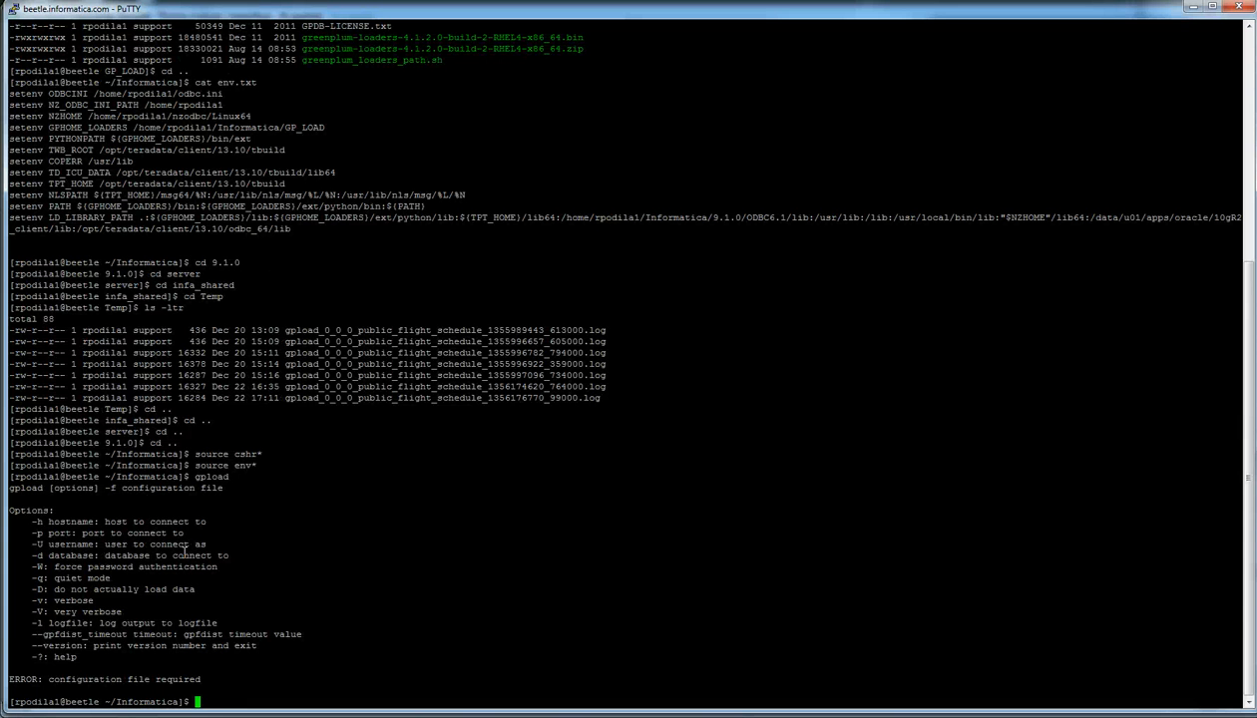
type("gpload -f control")
type("file.txt")
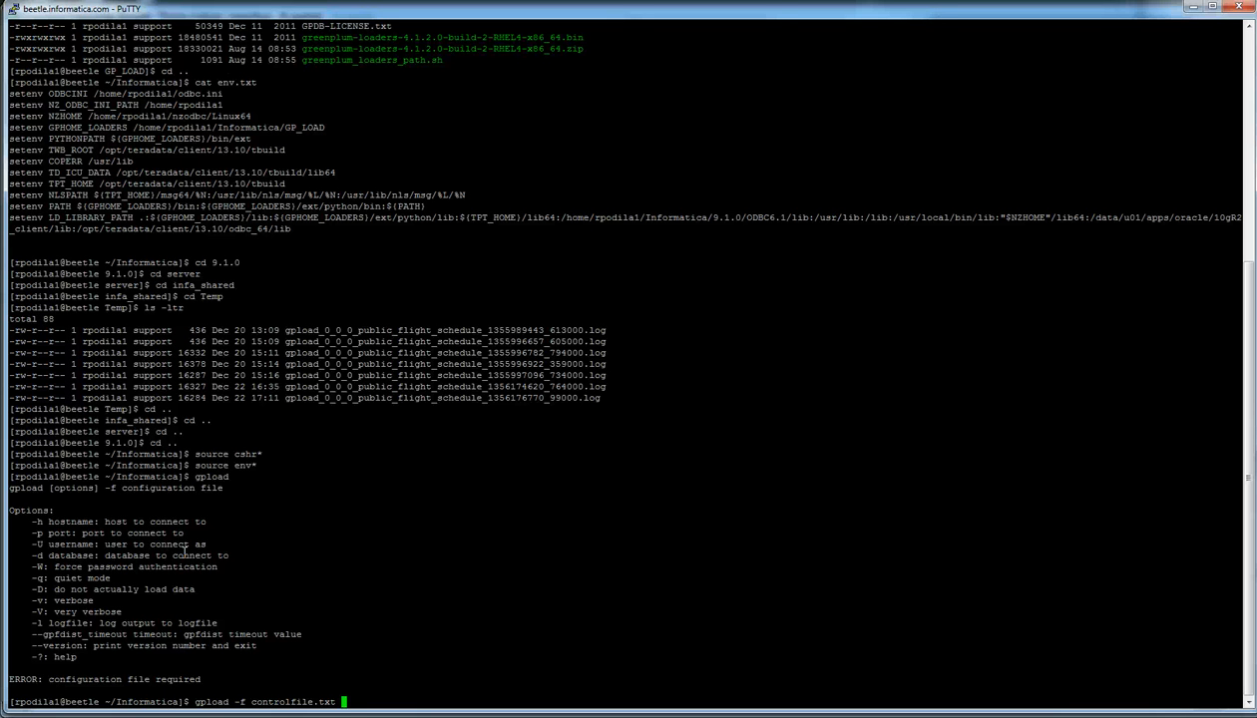
type("-v")
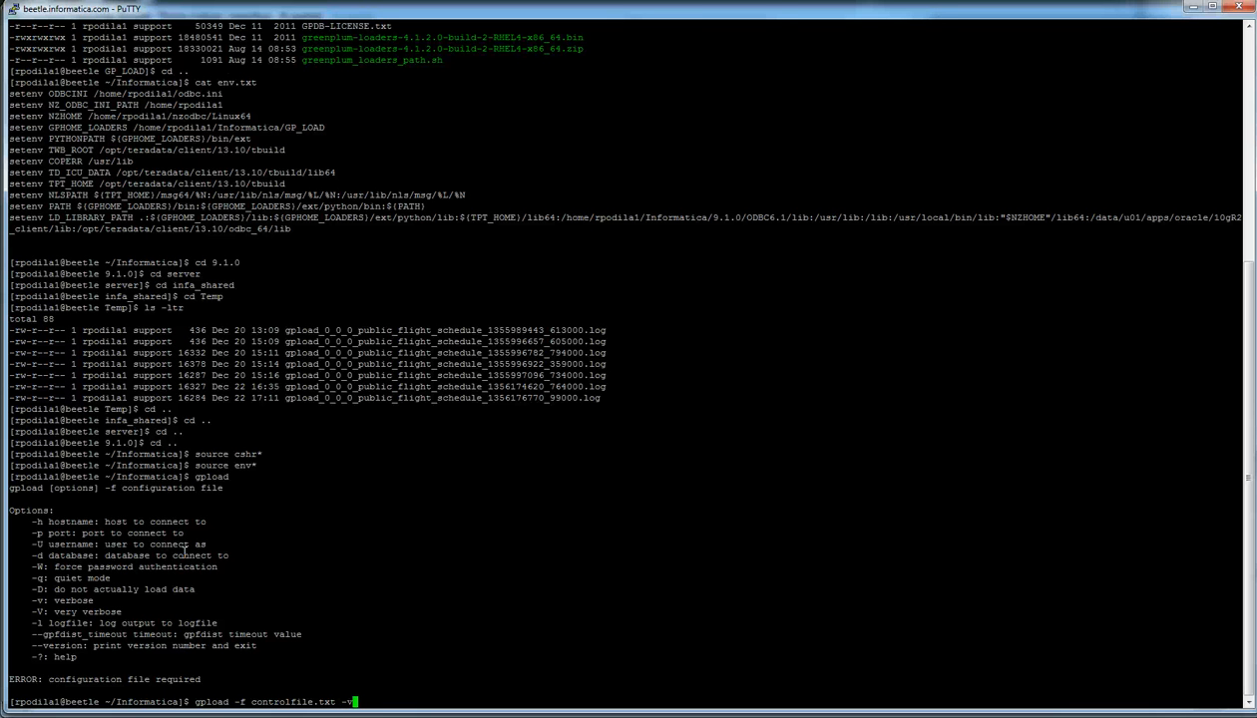